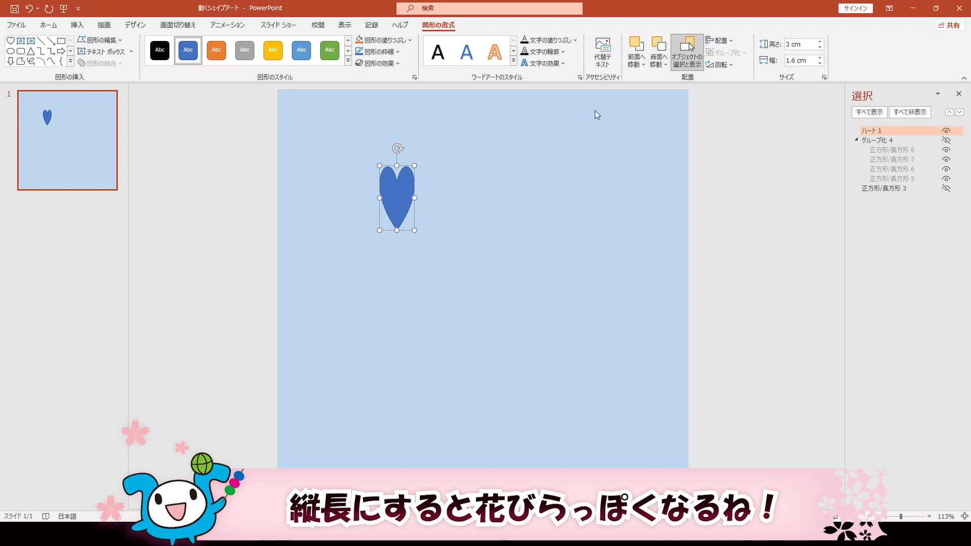
- Edit the blue heart's points to soften its top notch and curve it into a cherry petal shape
{"action": "right_click", "coordinate": [403, 199]}
{"action": "left_click", "coordinate": [455, 283]}
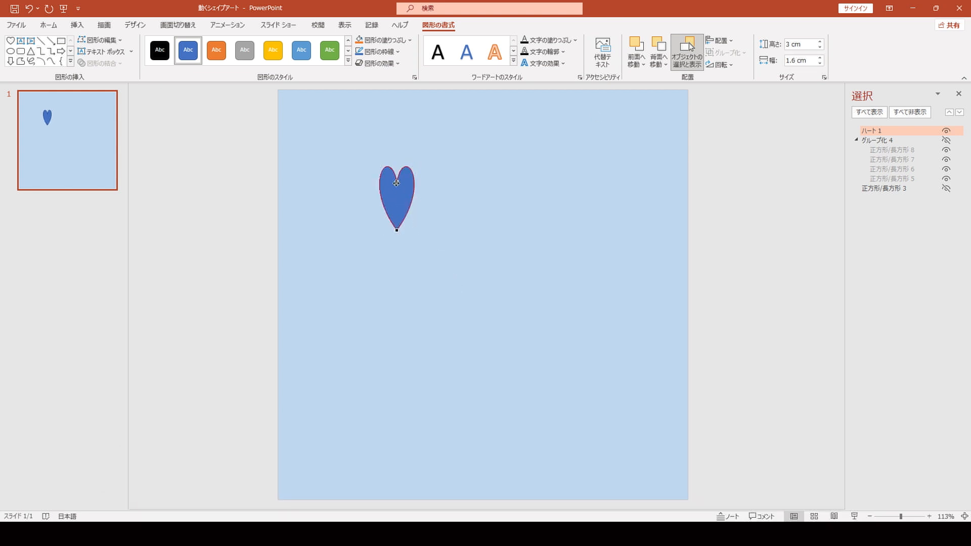
{"action": "left_click", "coordinate": [398, 181]}
{"action": "left_click_drag", "start_coordinate": [418, 161], "coordinate": [375, 159]}
{"action": "left_click", "coordinate": [397, 230]}
{"action": "left_click_drag", "start_coordinate": [431, 182], "coordinate": [368, 205]}
{"action": "left_click", "coordinate": [708, 207]}
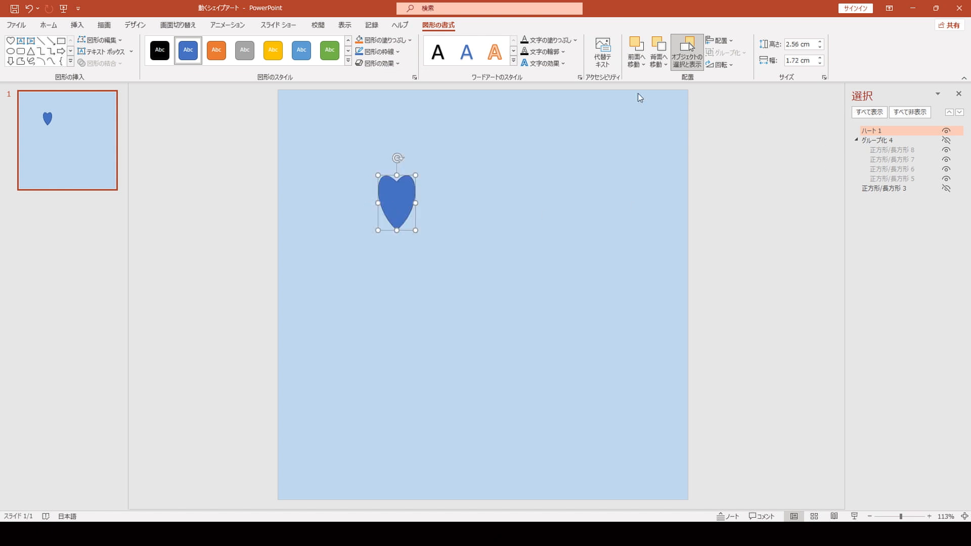
- Apply a gradient fill to the petal and remove two of its gradient stops
{"action": "left_click", "coordinate": [415, 78]}
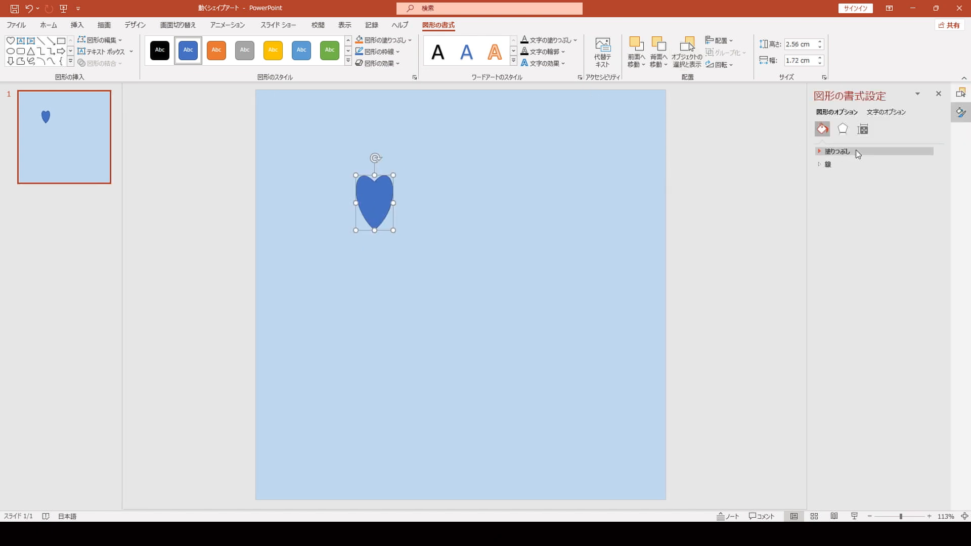
{"action": "left_click", "coordinate": [859, 153]}
{"action": "left_click", "coordinate": [884, 193]}
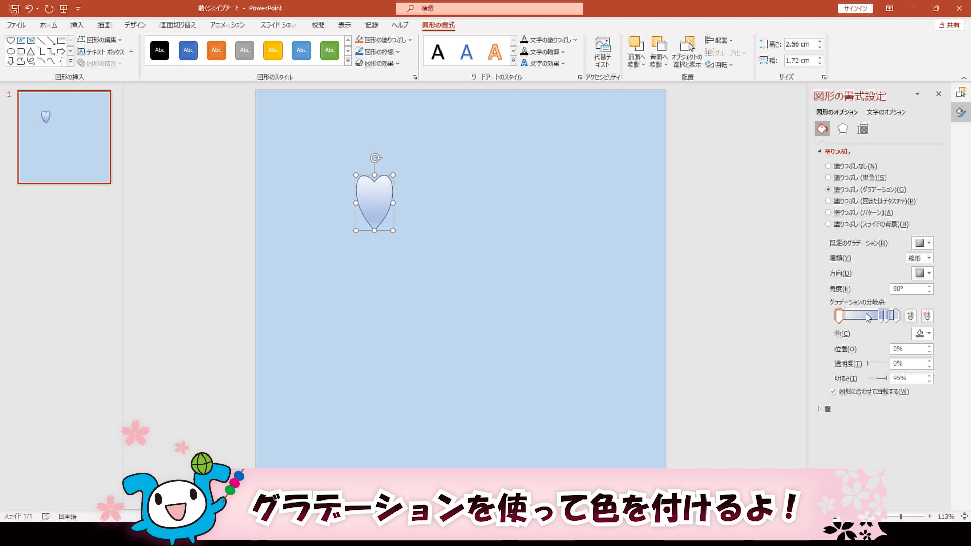
{"action": "left_click", "coordinate": [927, 316]}
{"action": "left_click", "coordinate": [927, 316]}
- Set the petal's end gradient stop to a custom light pink from the standard colour palette
{"action": "left_click", "coordinate": [927, 334]}
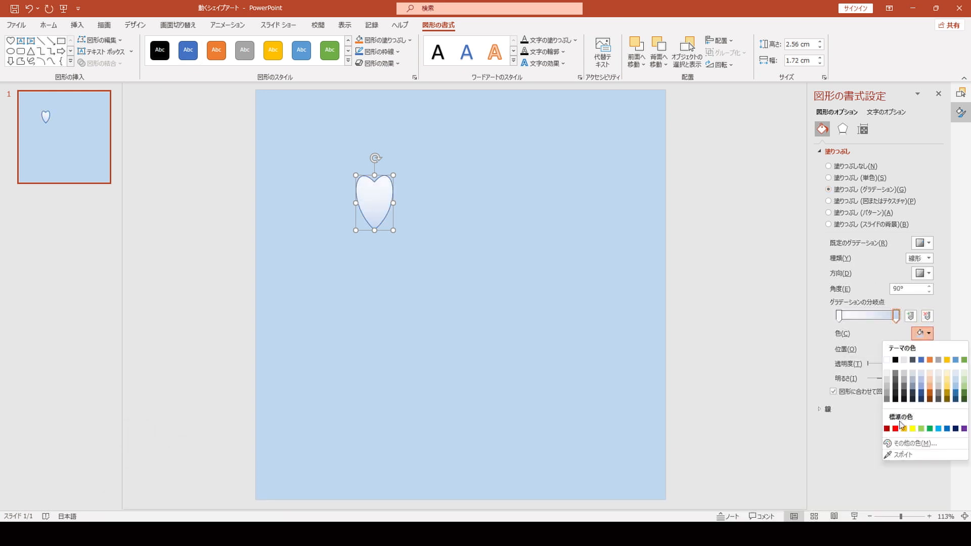
{"action": "left_click", "coordinate": [900, 447]}
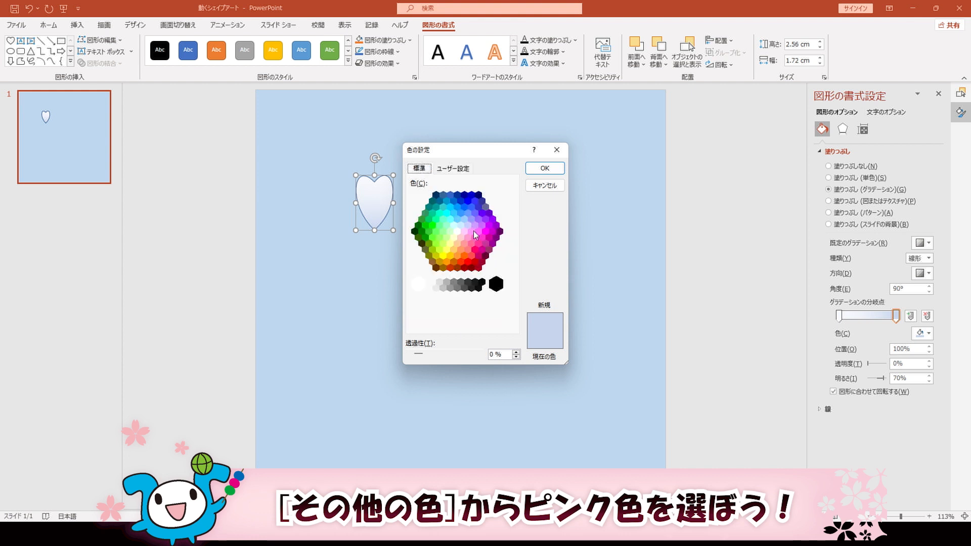
{"action": "left_click", "coordinate": [474, 234]}
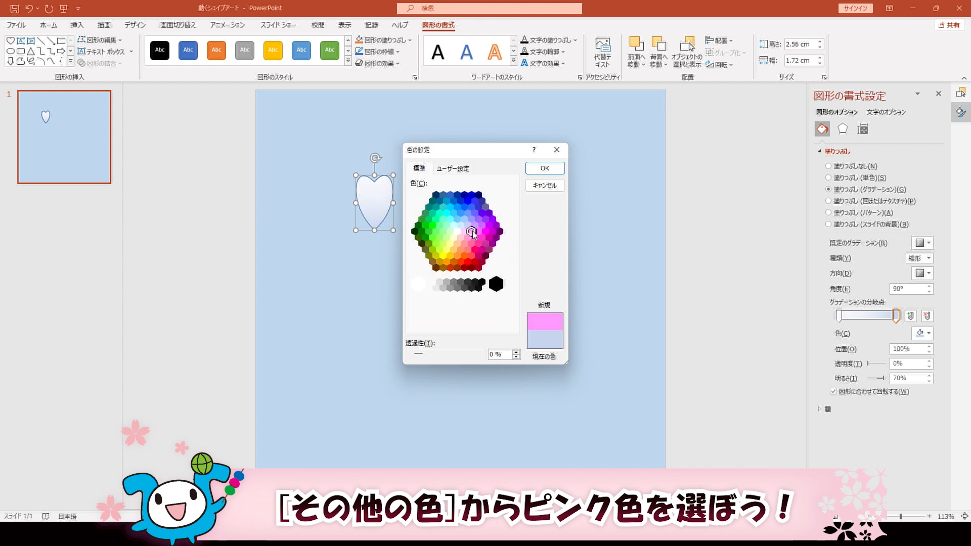
{"action": "left_click", "coordinate": [546, 168]}
- Set the petal's first gradient stop to white and move the pink stop to 81%
{"action": "left_click", "coordinate": [794, 315]}
{"action": "left_click", "coordinate": [375, 213]}
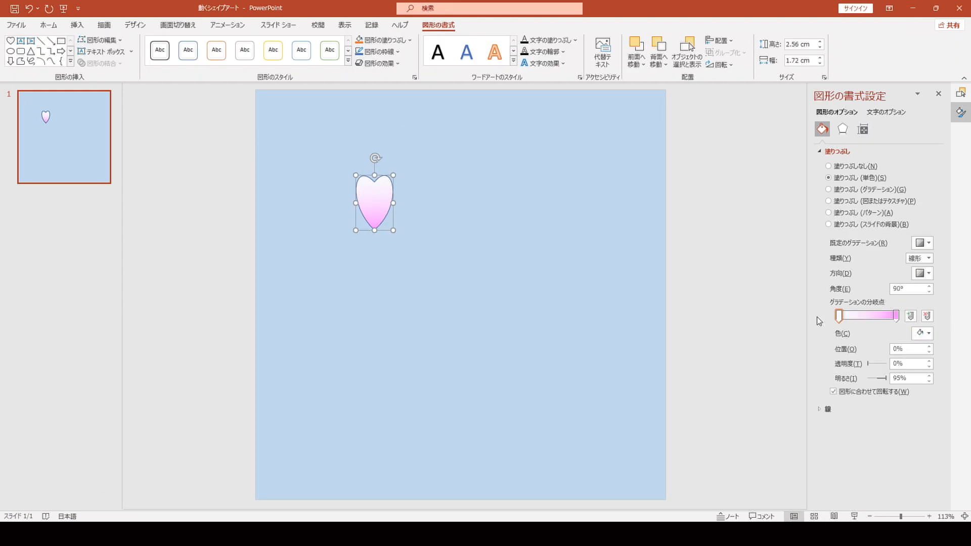
{"action": "left_click", "coordinate": [929, 334]}
{"action": "left_click", "coordinate": [886, 359]}
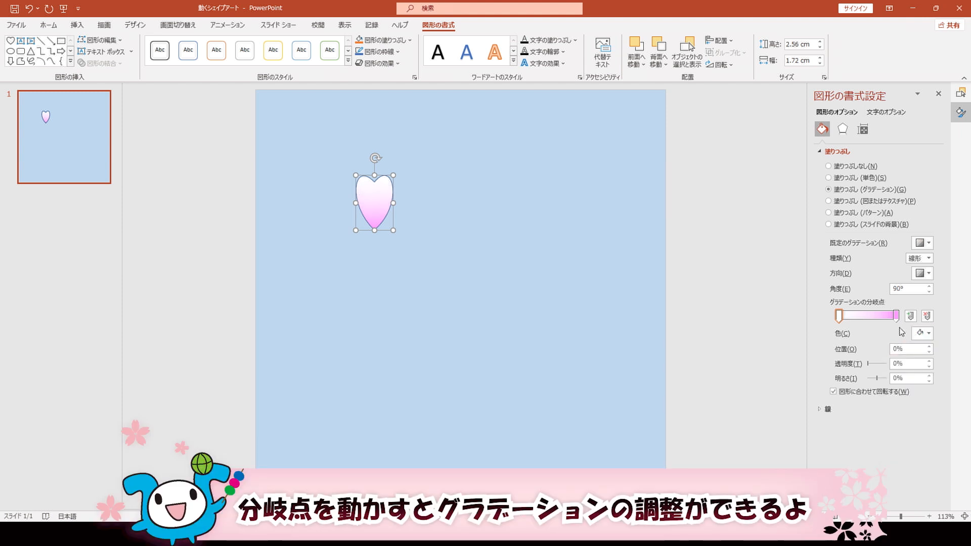
{"action": "left_click_drag", "start_coordinate": [896, 318], "coordinate": [886, 324]}
- Give the petal a white outline 0.5 pt wide
{"action": "left_click", "coordinate": [850, 408]}
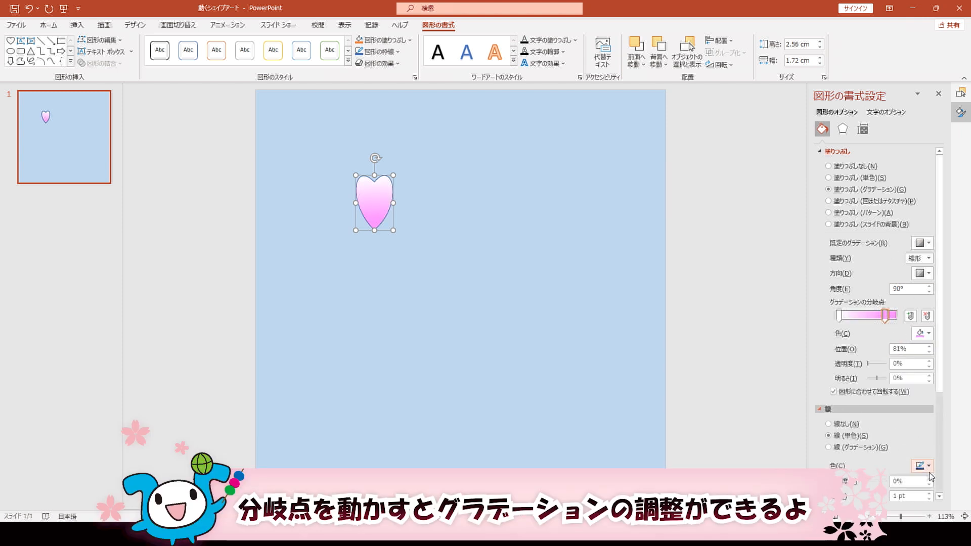
{"action": "left_click", "coordinate": [922, 466]}
{"action": "left_click", "coordinate": [887, 330]}
{"action": "left_click", "coordinate": [930, 499]}
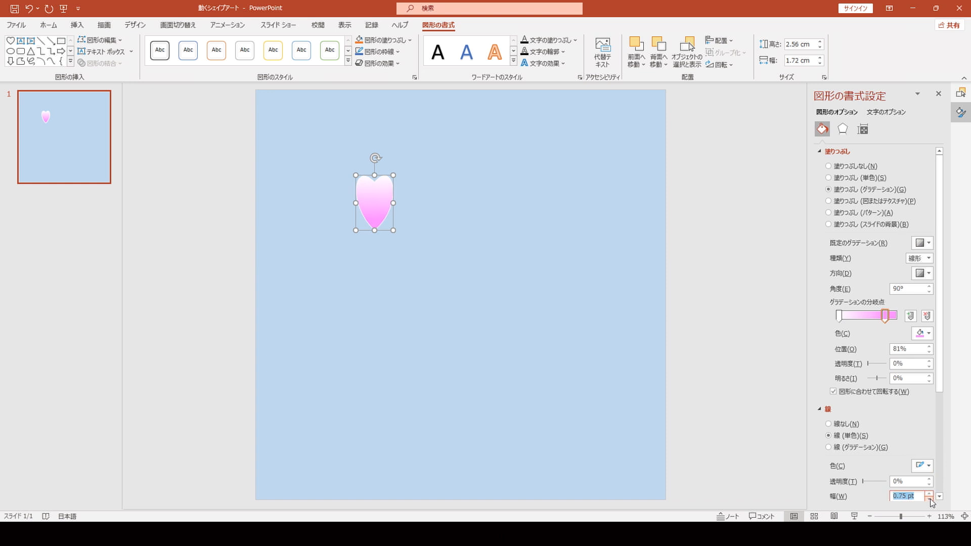
- Paste three copies of the petal and park two of them at the slide's right edge
{"action": "left_click", "coordinate": [48, 24]}
{"action": "left_click", "coordinate": [43, 52]}
{"action": "left_click", "coordinate": [15, 46]}
{"action": "left_click", "coordinate": [16, 46]}
{"action": "left_click", "coordinate": [17, 44]}
{"action": "left_click_drag", "start_coordinate": [408, 238], "coordinate": [684, 145]}
{"action": "left_click_drag", "start_coordinate": [406, 220], "coordinate": [693, 196]}
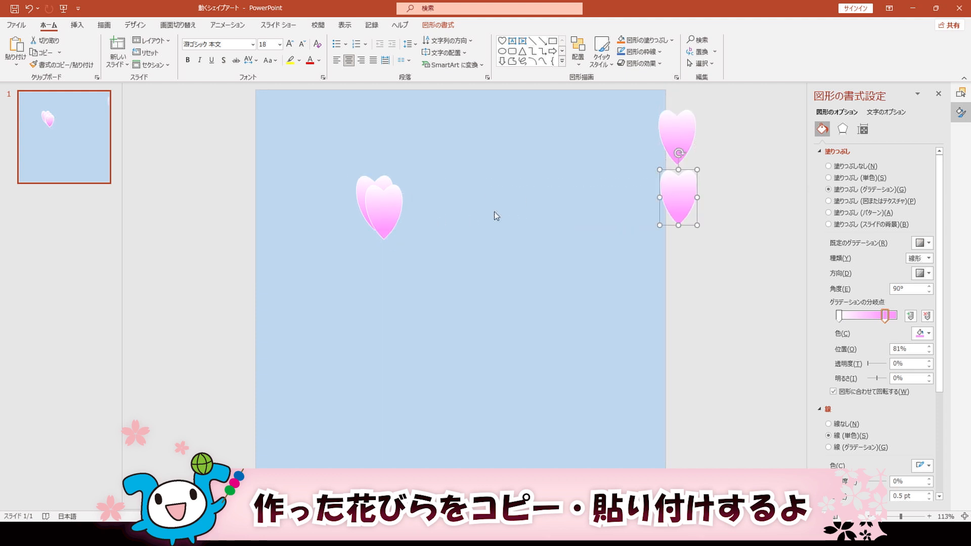
- Rotate and duplicate petal copies around a shared centre to build a five-petal cherry blossom
{"action": "left_click", "coordinate": [404, 200]}
{"action": "left_click_drag", "start_coordinate": [385, 168], "coordinate": [458, 278]}
{"action": "left_click", "coordinate": [49, 54]}
{"action": "left_click", "coordinate": [16, 45]}
{"action": "left_click_drag", "start_coordinate": [413, 246], "coordinate": [401, 264]}
{"action": "left_click", "coordinate": [43, 53]}
{"action": "left_click", "coordinate": [16, 46]}
{"action": "left_click_drag", "start_coordinate": [434, 287], "coordinate": [380, 308]}
{"action": "left_click_drag", "start_coordinate": [403, 273], "coordinate": [353, 228]}
{"action": "left_click", "coordinate": [45, 53]}
{"action": "left_click", "coordinate": [16, 45]}
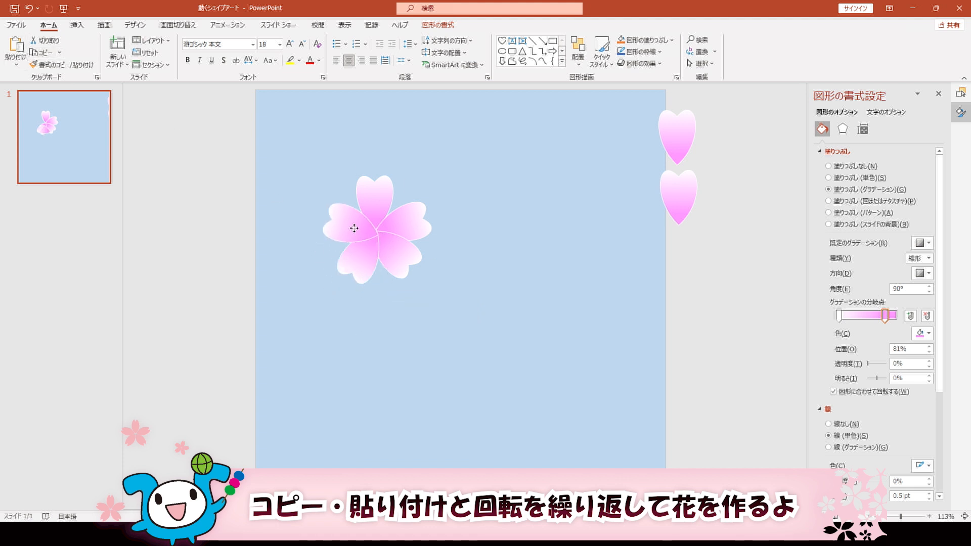
- Draw a vertical line about 2.16 cm long beside the flower, with an oval start arrowhead and yellow colour
{"action": "left_click", "coordinate": [533, 44]}
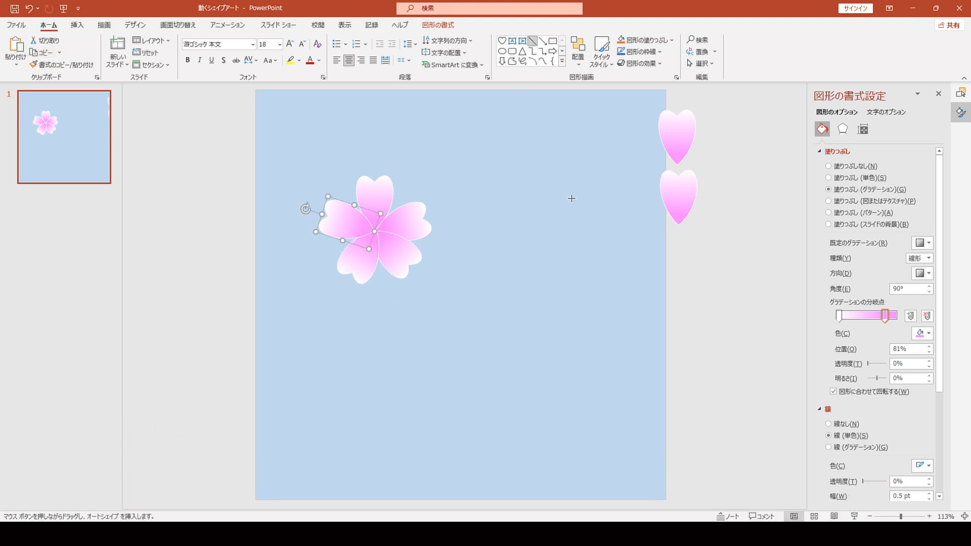
{"action": "left_click_drag", "start_coordinate": [569, 246], "coordinate": [568, 240]}
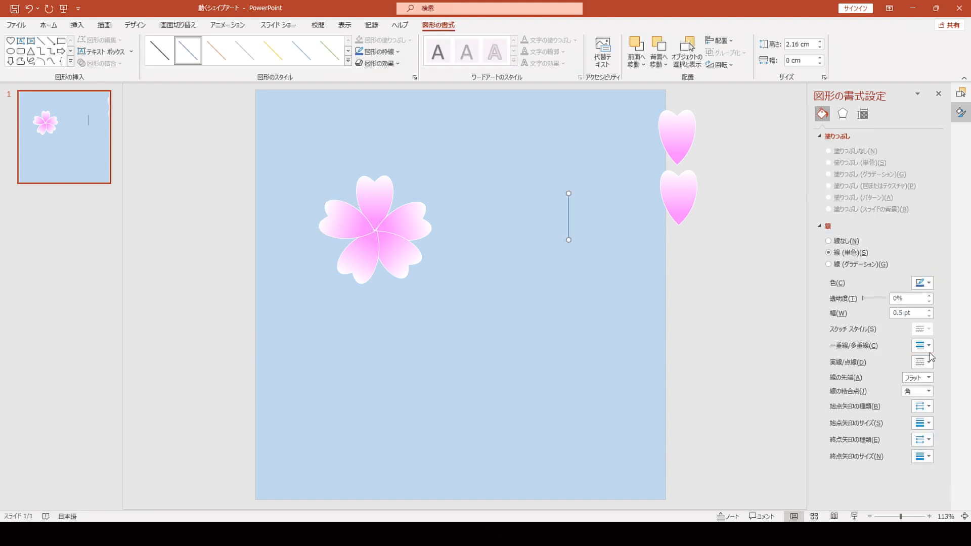
{"action": "left_click", "coordinate": [930, 407]}
{"action": "left_click", "coordinate": [955, 438]}
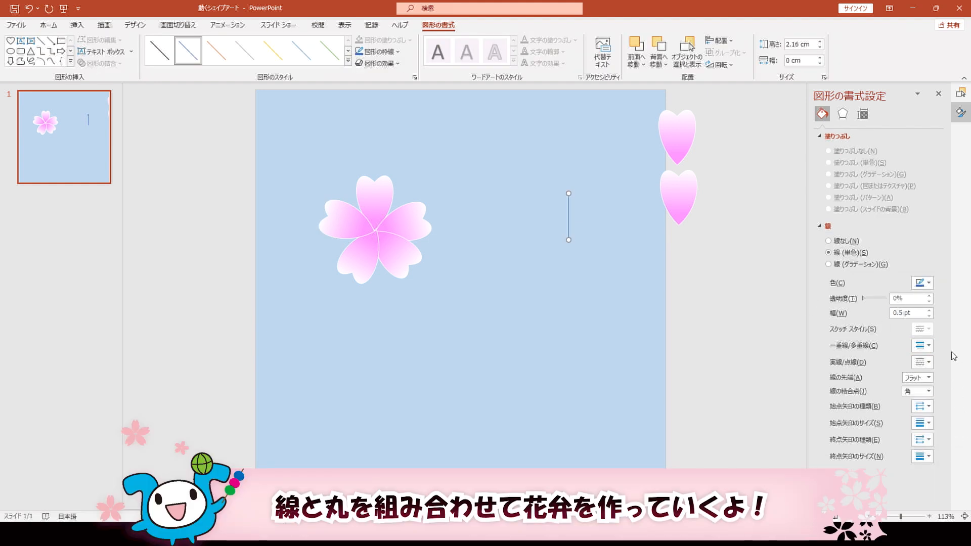
{"action": "left_click", "coordinate": [927, 283]}
{"action": "left_click", "coordinate": [913, 378]}
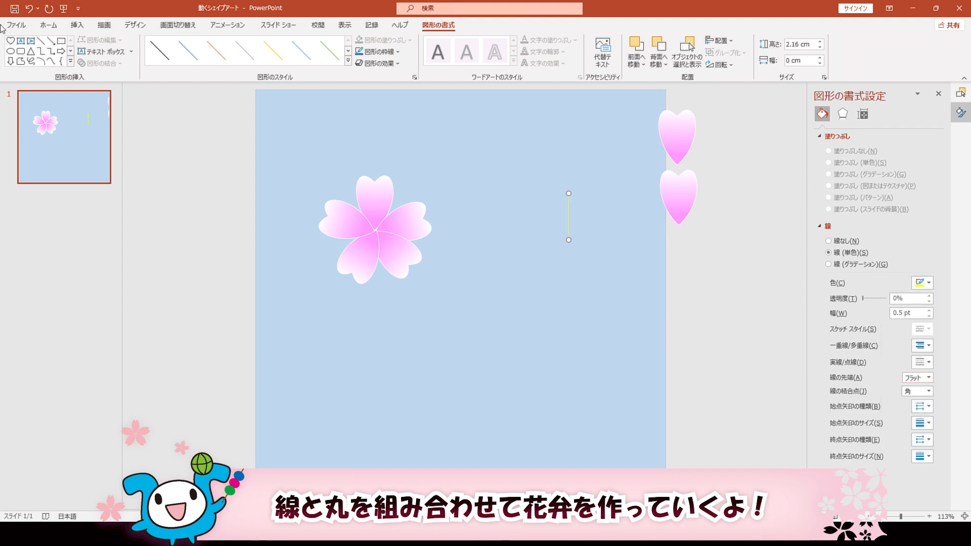
- Paste four copies of the yellow line and fan all five out from a common base point as stamens
{"action": "left_click", "coordinate": [55, 27]}
{"action": "left_click", "coordinate": [41, 51]}
{"action": "left_click", "coordinate": [16, 45]}
{"action": "left_click", "coordinate": [17, 46]}
{"action": "left_click", "coordinate": [16, 45]}
{"action": "left_click", "coordinate": [16, 45]}
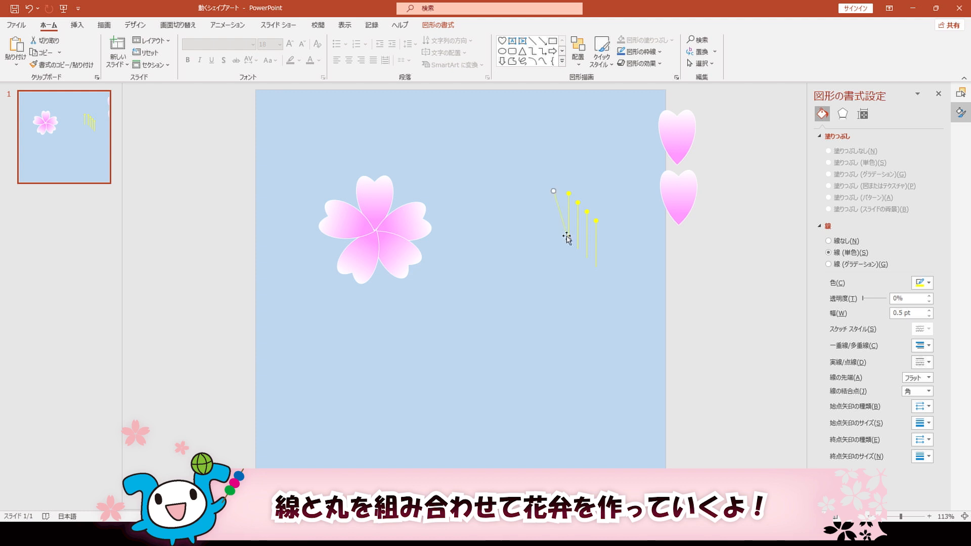
{"action": "left_click_drag", "start_coordinate": [579, 230], "coordinate": [546, 230]}
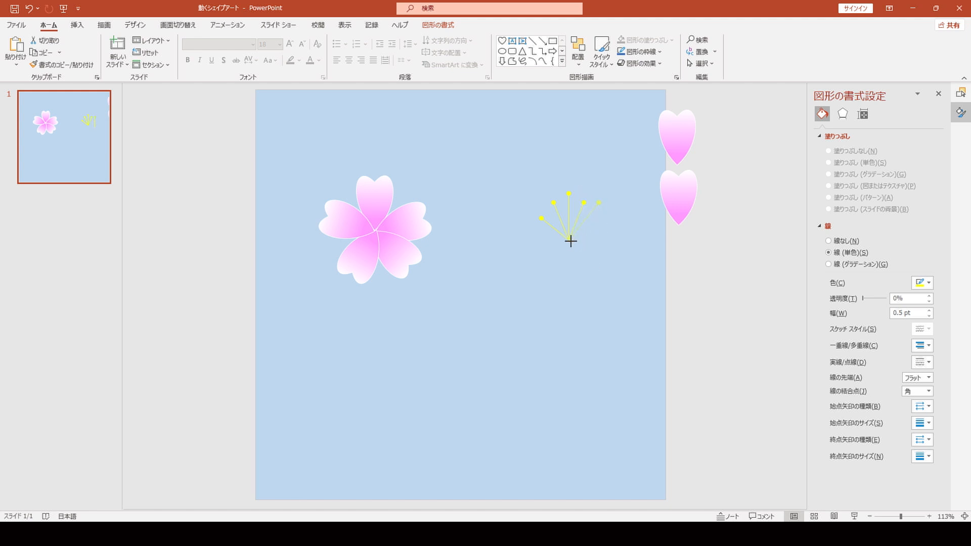
- Group the five yellow stamen lines and resize the group to 1 cm high and 1.6 cm wide
{"action": "left_click_drag", "start_coordinate": [496, 171], "coordinate": [636, 259]}
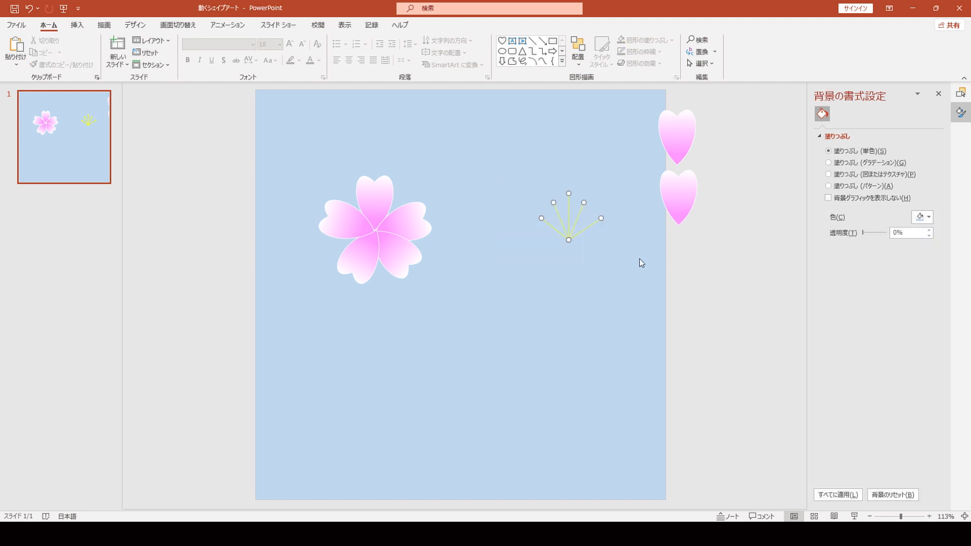
{"action": "left_click", "coordinate": [713, 53]}
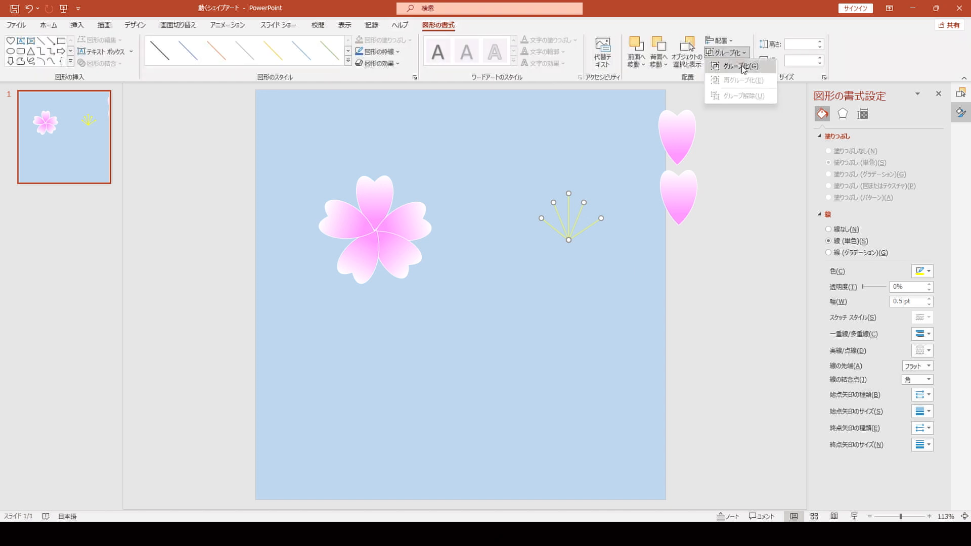
{"action": "left_click", "coordinate": [742, 67]}
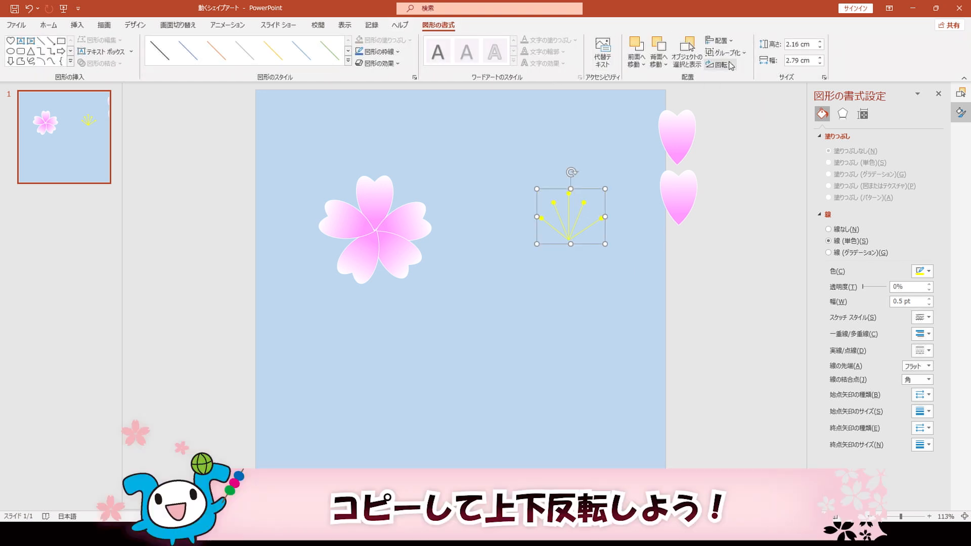
{"action": "left_click", "coordinate": [797, 43]}
{"action": "type", "text": "1"}
{"action": "key", "text": "Return"}
{"action": "left_click", "coordinate": [798, 61]}
{"action": "type", "text": "1.6"}
{"action": "key", "text": "Return"}
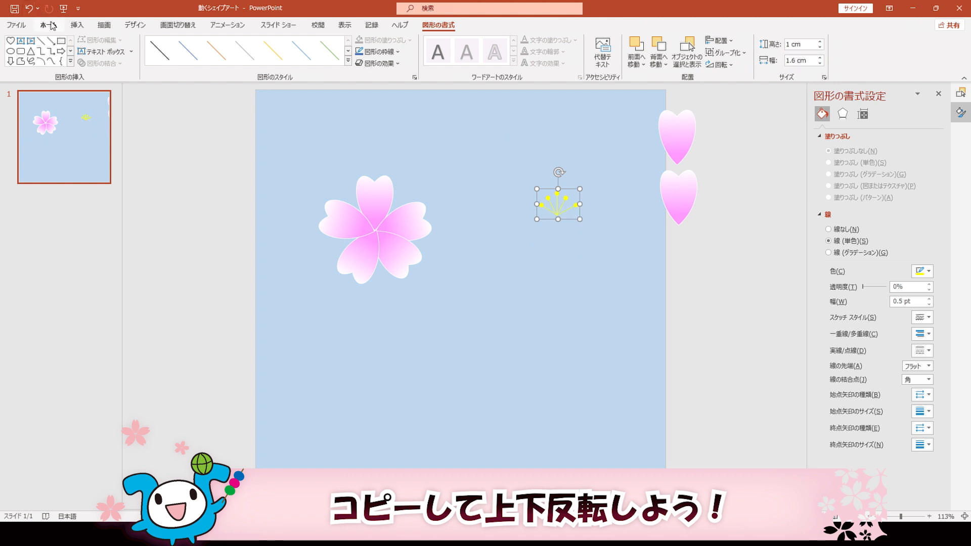
- Duplicate the stamen group upside down beneath the original and move both groups onto the flower's centre
{"action": "left_click", "coordinate": [53, 25]}
{"action": "left_click", "coordinate": [44, 52]}
{"action": "left_click", "coordinate": [16, 45]}
{"action": "left_click_drag", "start_coordinate": [567, 180], "coordinate": [566, 231]}
{"action": "left_click_drag", "start_coordinate": [516, 173], "coordinate": [592, 278]}
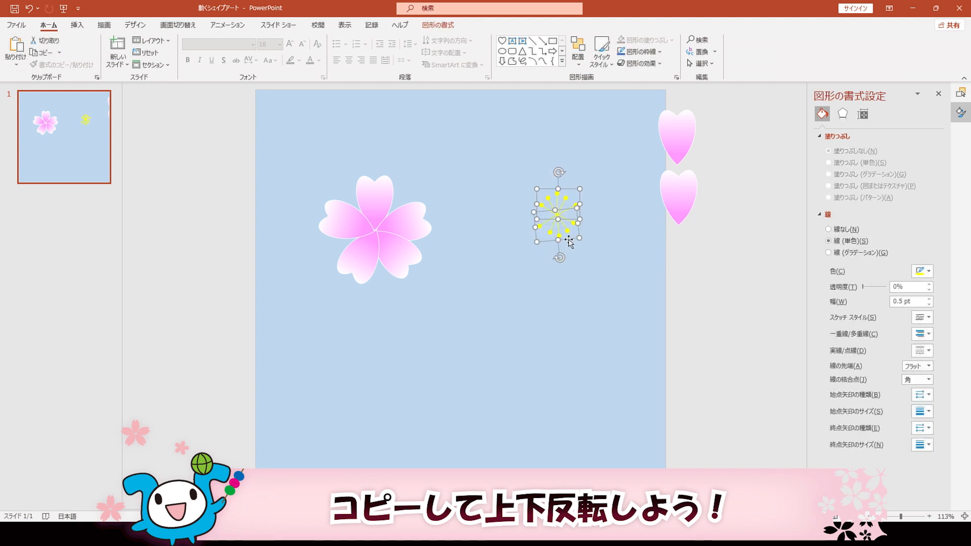
{"action": "left_click_drag", "start_coordinate": [569, 243], "coordinate": [386, 251]}
- Group all petals and stamens into one flower and show the group's size and properties settings
{"action": "left_click_drag", "start_coordinate": [302, 154], "coordinate": [442, 296]}
{"action": "left_click", "coordinate": [439, 24]}
{"action": "left_click", "coordinate": [727, 53]}
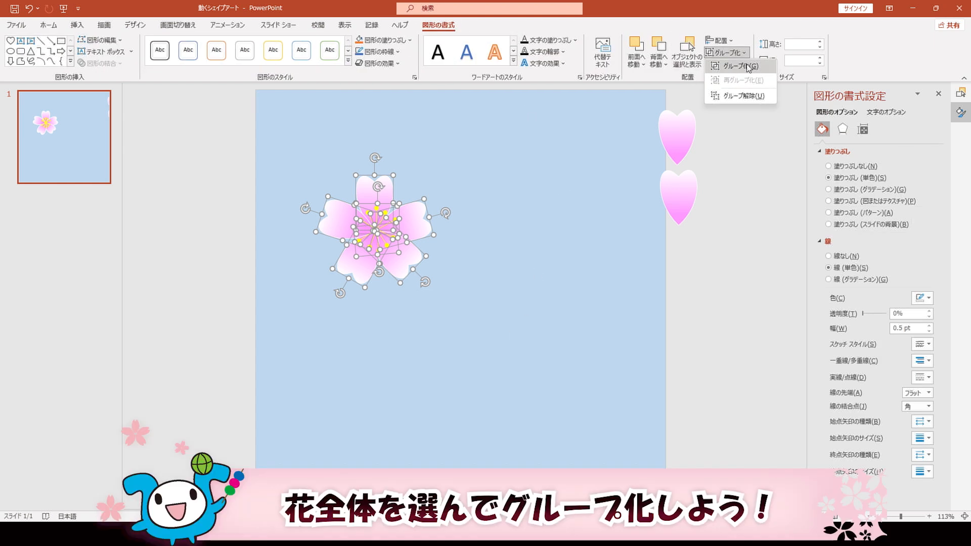
{"action": "left_click", "coordinate": [747, 66]}
{"action": "left_click", "coordinate": [862, 130]}
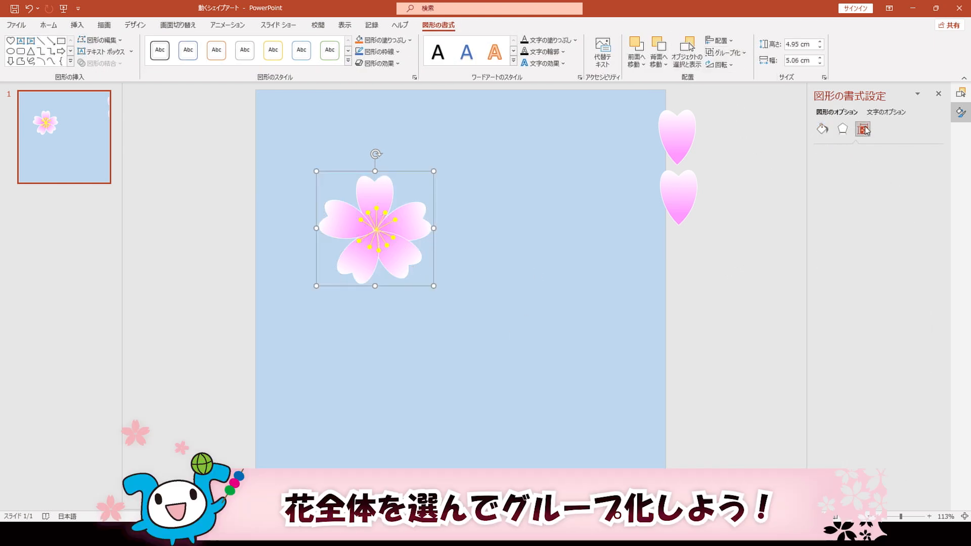
- Duplicate the grouped flower and place one flower at the slide's right edge
{"action": "left_click", "coordinate": [49, 25]}
{"action": "left_click", "coordinate": [43, 53]}
{"action": "left_click", "coordinate": [16, 45]}
{"action": "left_click_drag", "start_coordinate": [340, 229], "coordinate": [643, 239]}
{"action": "left_click", "coordinate": [426, 217]}
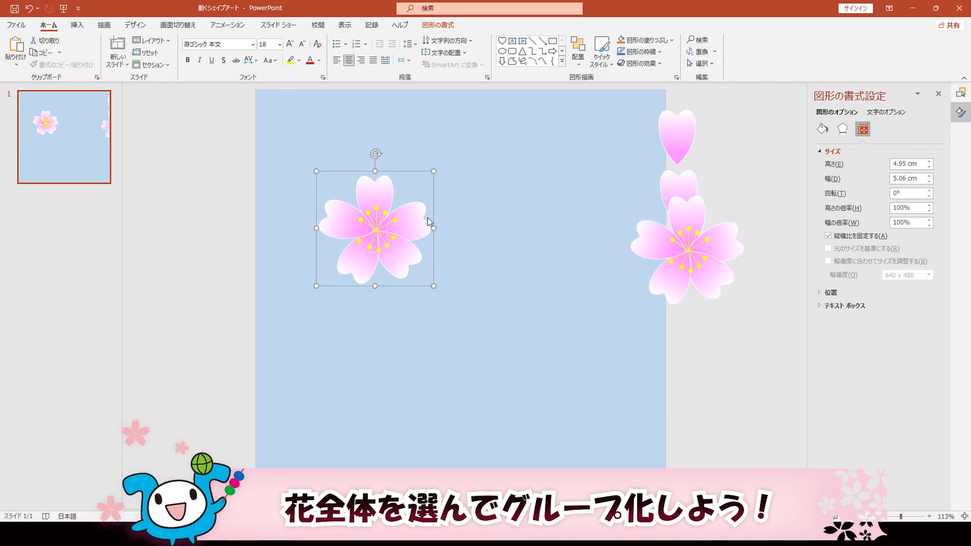
- Ungroup the flower left on the slide and delete its lower stamen group
{"action": "left_click", "coordinate": [439, 25]}
{"action": "left_click", "coordinate": [727, 52]}
{"action": "left_click", "coordinate": [744, 96]}
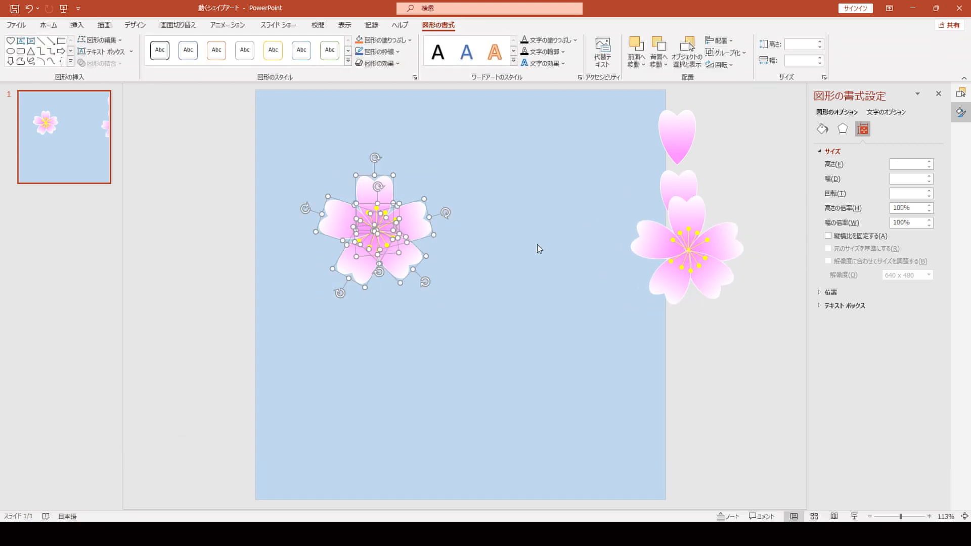
{"action": "left_click", "coordinate": [538, 247]}
{"action": "left_click", "coordinate": [377, 250]}
- Bring the ungrouped flower's two lower petals to the front
{"action": "left_click", "coordinate": [400, 255]}
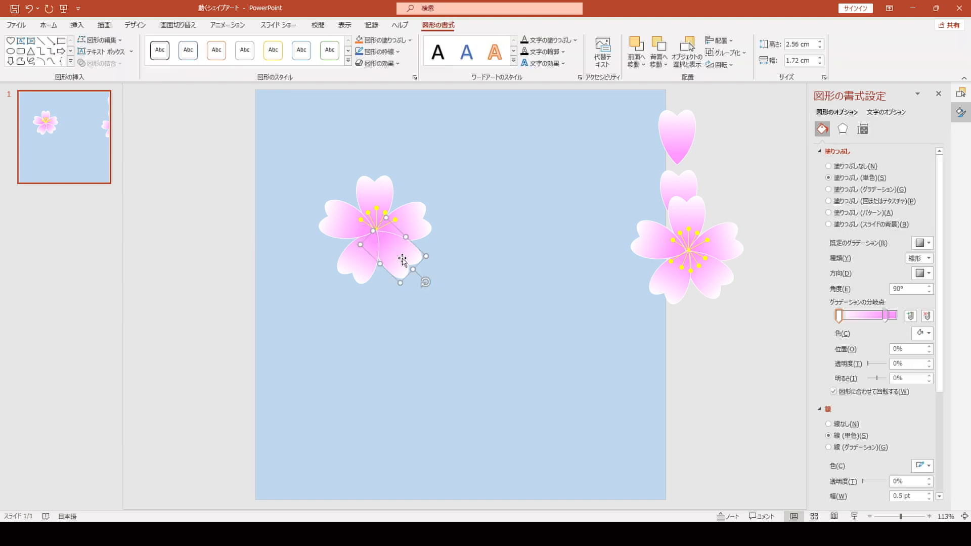
{"action": "left_click", "coordinate": [336, 259], "text": "shift"}
{"action": "left_click", "coordinate": [640, 63]}
{"action": "left_click", "coordinate": [661, 92]}
- Shorten, rotate and raise the two lower petals so the blossom looks seen from the side
{"action": "left_click", "coordinate": [441, 260]}
{"action": "left_click", "coordinate": [351, 283]}
{"action": "left_click_drag", "start_coordinate": [346, 279], "coordinate": [346, 240]}
{"action": "left_click", "coordinate": [395, 254]}
{"action": "left_click_drag", "start_coordinate": [413, 269], "coordinate": [436, 233]}
{"action": "left_click_drag", "start_coordinate": [354, 234], "coordinate": [336, 234]}
{"action": "left_click_drag", "start_coordinate": [369, 242], "coordinate": [320, 251]}
{"action": "left_click", "coordinate": [408, 243]}
{"action": "left_click_drag", "start_coordinate": [436, 234], "coordinate": [435, 240]}
{"action": "left_click_drag", "start_coordinate": [404, 240], "coordinate": [405, 245]}
{"action": "left_click", "coordinate": [377, 195]}
{"action": "left_click", "coordinate": [306, 217]}
- Group all parts of the side-view blossom into one object
{"action": "left_click_drag", "start_coordinate": [263, 151], "coordinate": [465, 286]}
{"action": "left_click", "coordinate": [738, 52]}
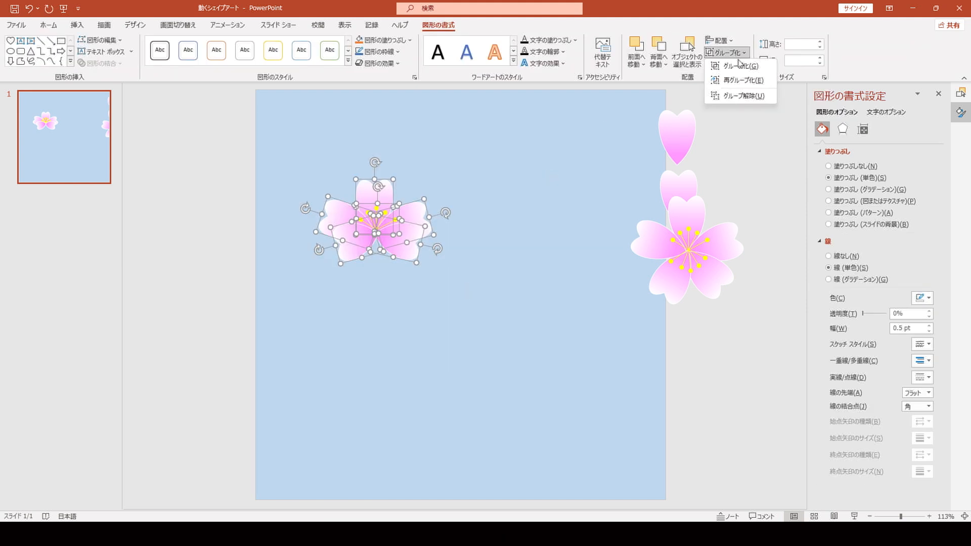
{"action": "left_click", "coordinate": [740, 66]}
{"action": "left_click", "coordinate": [863, 129]}
- Move the side-view blossom to the slide's right edge below the full flower, undoing the accidental shift of one petal
{"action": "left_click_drag", "start_coordinate": [400, 235], "coordinate": [641, 216]}
{"action": "left_click", "coordinate": [703, 357]}
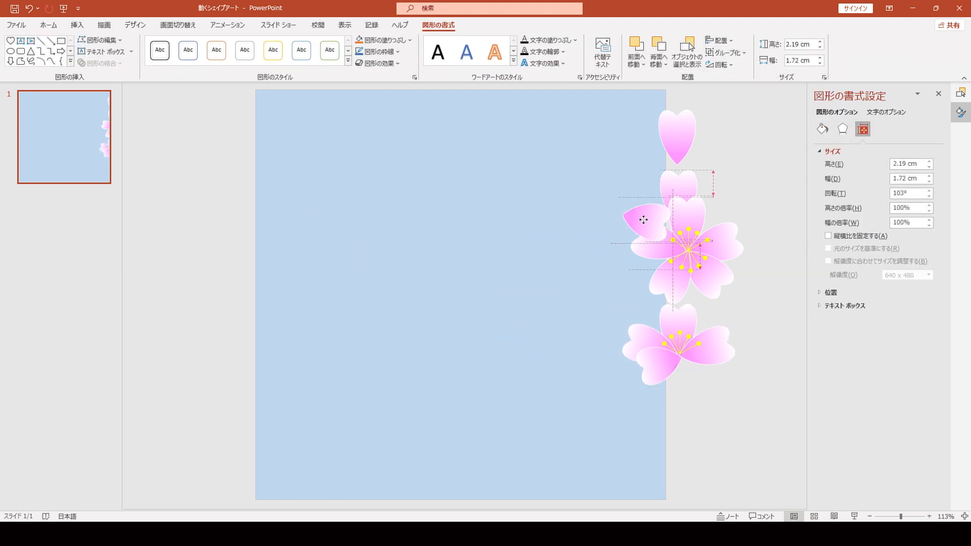
{"action": "left_click", "coordinate": [31, 8]}
{"action": "left_click_drag", "start_coordinate": [648, 302], "coordinate": [665, 291]}
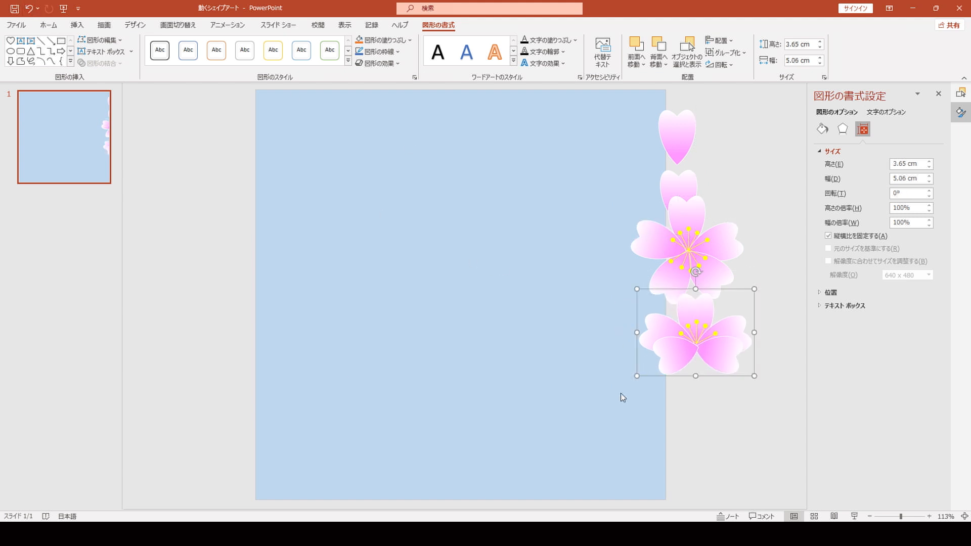
- List the slide's objects for selection and draw a moon shape about 2.43 cm high and 1.47 cm wide
{"action": "left_click", "coordinate": [961, 92]}
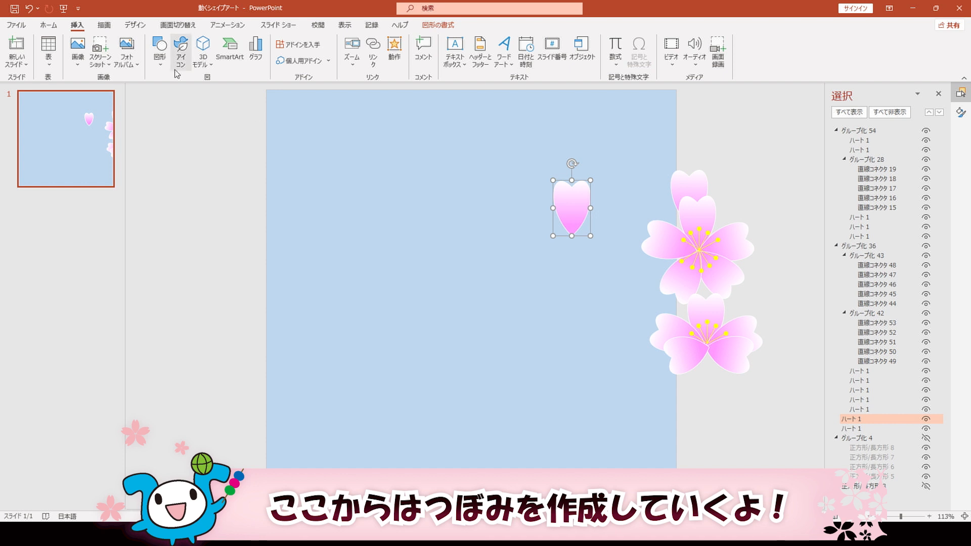
{"action": "left_click", "coordinate": [159, 48]}
{"action": "left_click", "coordinate": [248, 212]}
{"action": "left_click_drag", "start_coordinate": [395, 248], "coordinate": [425, 300]}
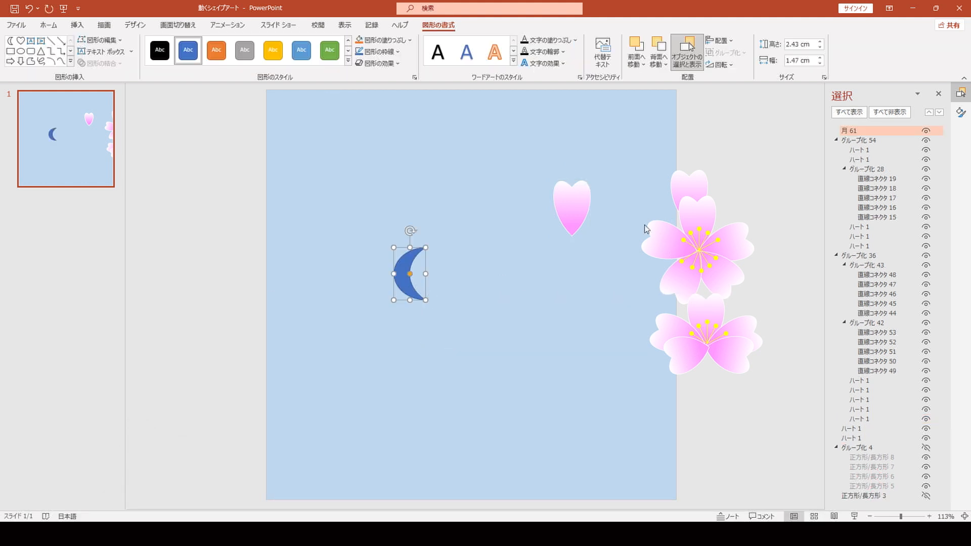
- Set the moon's height and width to 3 cm each and adjust the thickness of its crescent
{"action": "left_click", "coordinate": [801, 44]}
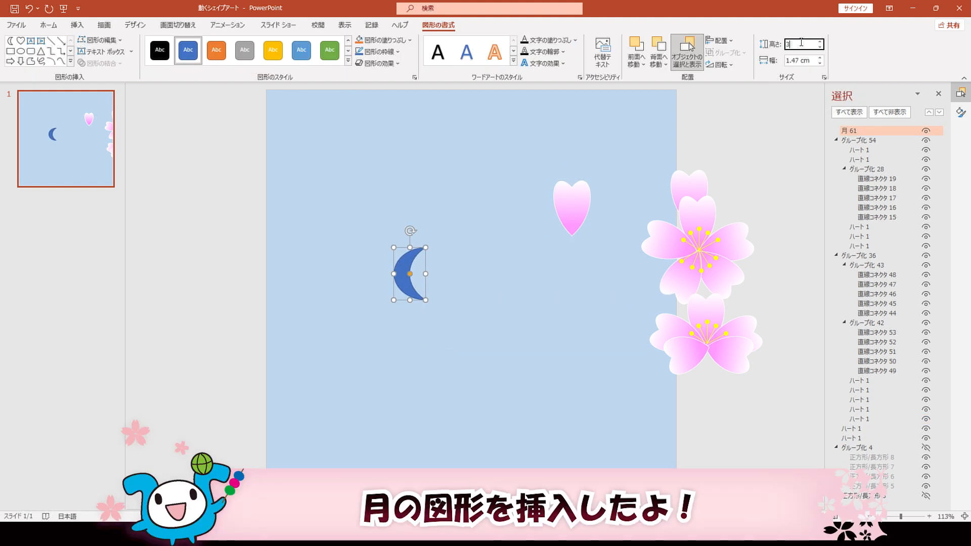
{"action": "key", "text": "Return"}
{"action": "left_click", "coordinate": [801, 60]}
{"action": "type", "text": "3"}
{"action": "key", "text": "Return"}
{"action": "left_click_drag", "start_coordinate": [425, 280], "coordinate": [408, 285]}
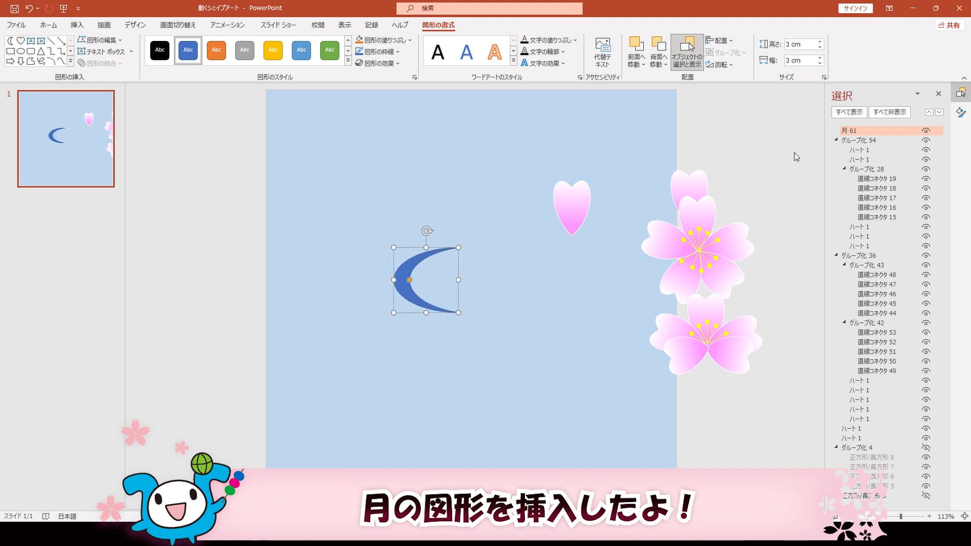
- Fill the moon with the standard dark red colour and remove its outline
{"action": "left_click", "coordinate": [960, 113]}
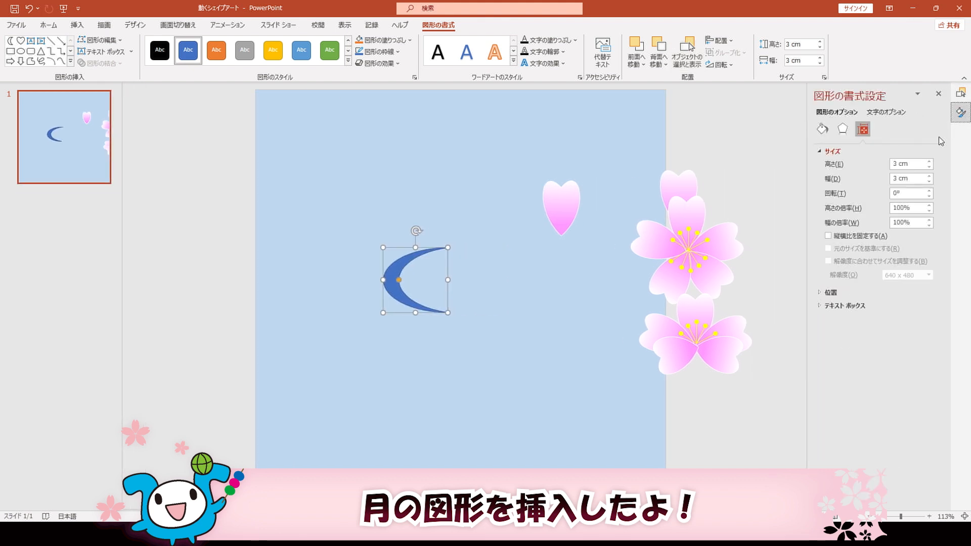
{"action": "left_click", "coordinate": [823, 129]}
{"action": "left_click", "coordinate": [927, 245]}
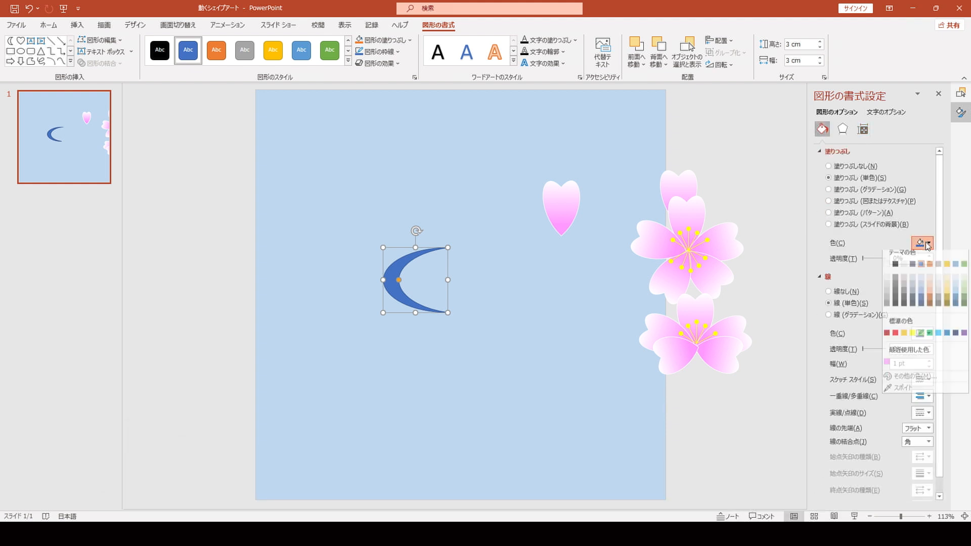
{"action": "left_click", "coordinate": [887, 332]}
{"action": "left_click", "coordinate": [846, 292]}
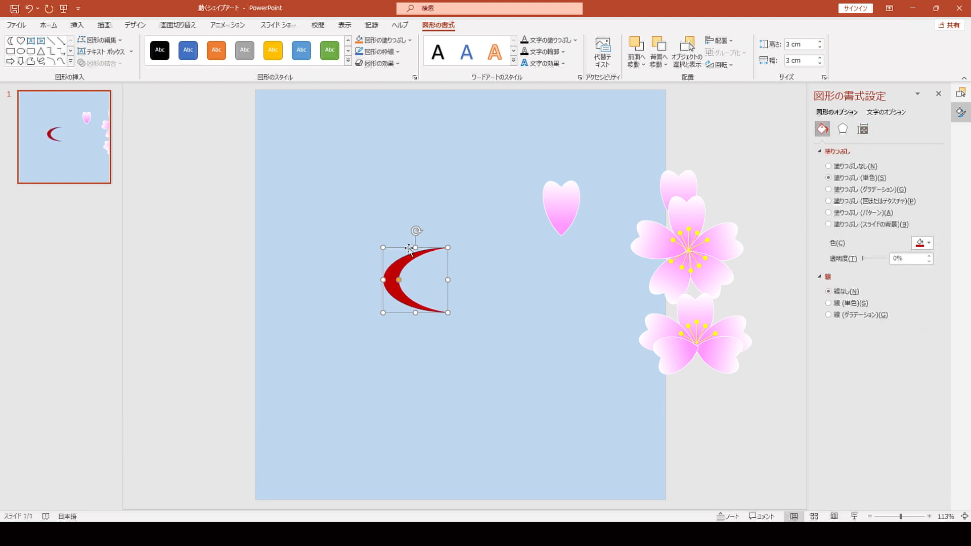
- Rotate the red moon to open upward, duplicate it, and tilt the copy over the original as a calyx
{"action": "left_click_drag", "start_coordinate": [416, 228], "coordinate": [366, 286]}
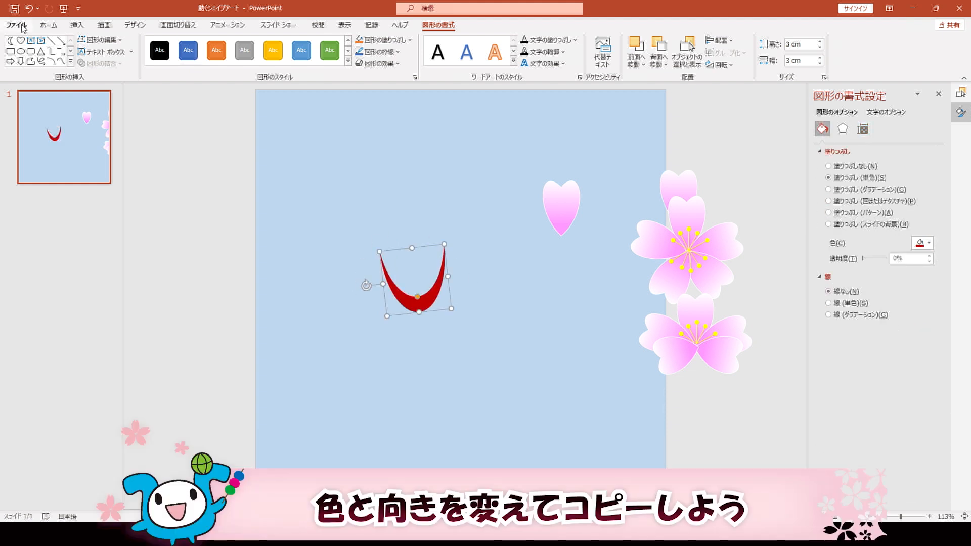
{"action": "left_click", "coordinate": [48, 25]}
{"action": "left_click", "coordinate": [43, 52]}
{"action": "left_click", "coordinate": [16, 45]}
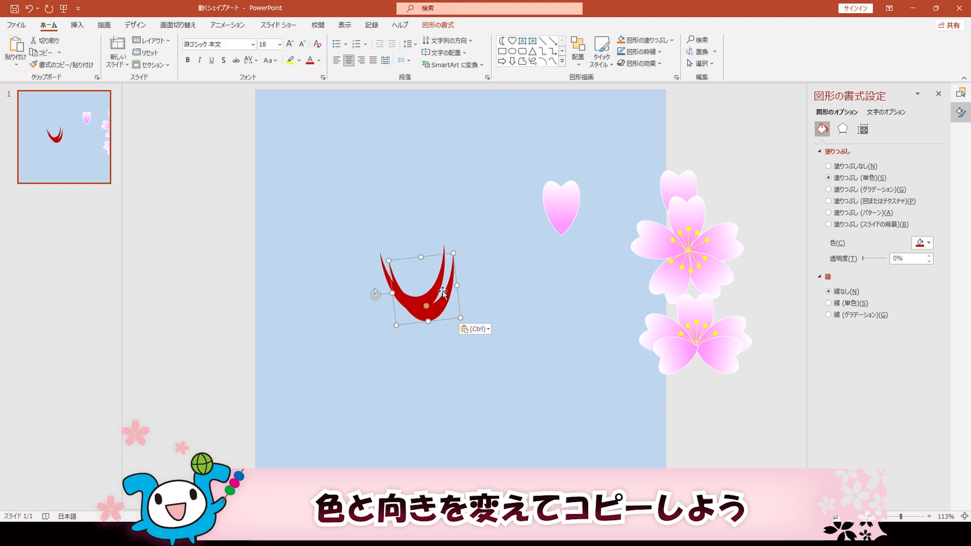
{"action": "left_click_drag", "start_coordinate": [374, 294], "coordinate": [389, 271]}
{"action": "left_click_drag", "start_coordinate": [426, 307], "coordinate": [429, 301]}
- Group the two red moons into one calyx and shrink it to fit the petal's base
{"action": "left_click_drag", "start_coordinate": [340, 211], "coordinate": [510, 383]}
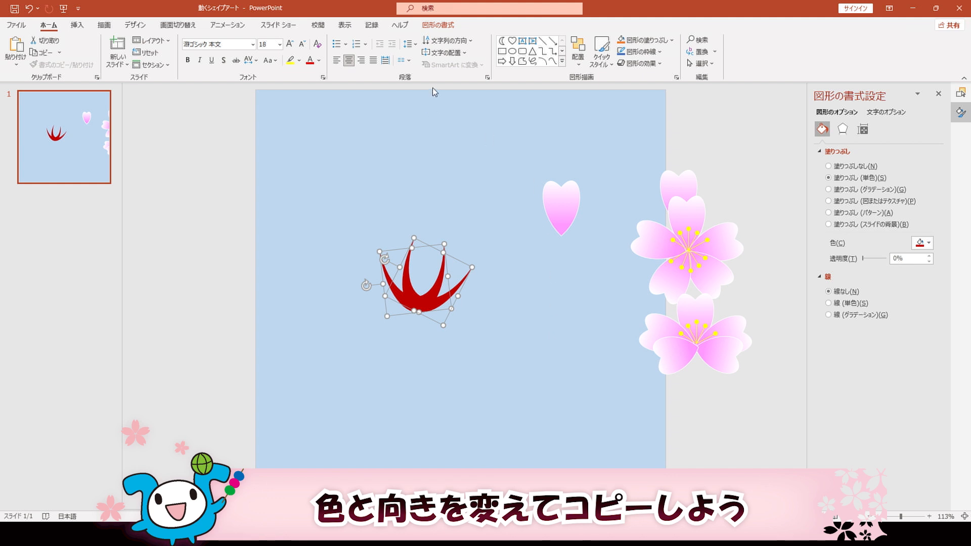
{"action": "left_click", "coordinate": [437, 25]}
{"action": "left_click", "coordinate": [739, 53]}
{"action": "left_click", "coordinate": [741, 67]}
{"action": "left_click_drag", "start_coordinate": [464, 244], "coordinate": [431, 281]}
- Place the loose petal in the calyx, group them as a bud, and move the bud above the full blossom
{"action": "left_click_drag", "start_coordinate": [567, 207], "coordinate": [395, 275]}
{"action": "left_click", "coordinate": [431, 315]}
{"action": "mouse_move", "coordinate": [402, 310]}
{"action": "left_mouse_down"}
{"action": "mouse_move", "coordinate": [388, 292]}
{"action": "mouse_move", "coordinate": [404, 309]}
{"action": "left_mouse_up"}
{"action": "left_click_drag", "start_coordinate": [368, 247], "coordinate": [463, 331]}
{"action": "left_click", "coordinate": [438, 25]}
{"action": "left_click", "coordinate": [727, 53]}
{"action": "left_click", "coordinate": [733, 68]}
{"action": "left_click", "coordinate": [863, 129]}
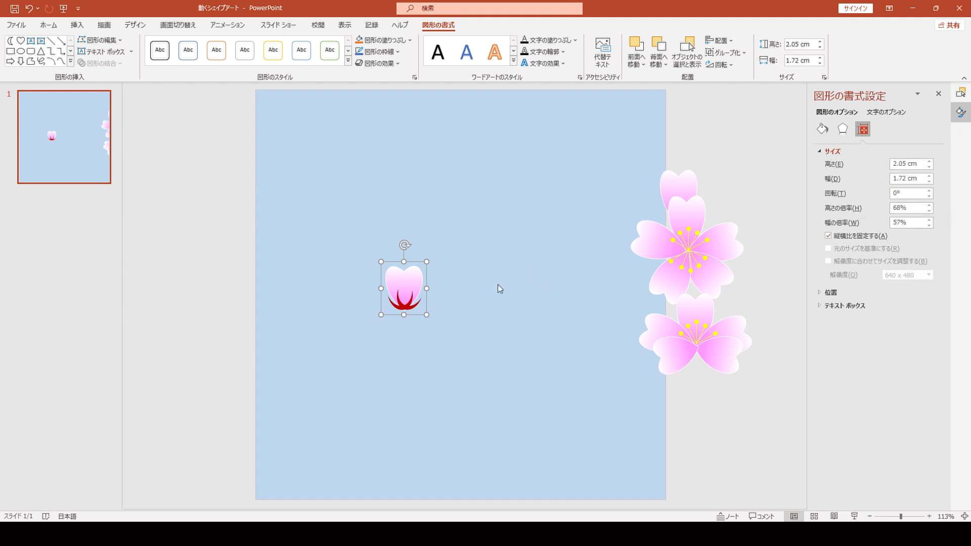
{"action": "left_click_drag", "start_coordinate": [414, 293], "coordinate": [625, 170]}
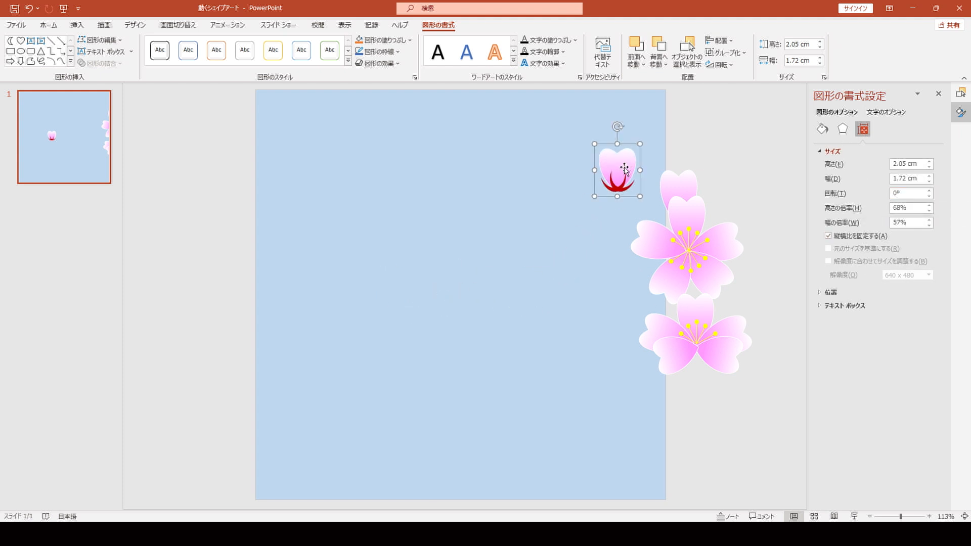
- Show the hidden group of rectangles that forms the brown branch
{"action": "left_click", "coordinate": [961, 95]}
{"action": "left_click_drag", "start_coordinate": [938, 319], "coordinate": [948, 399]}
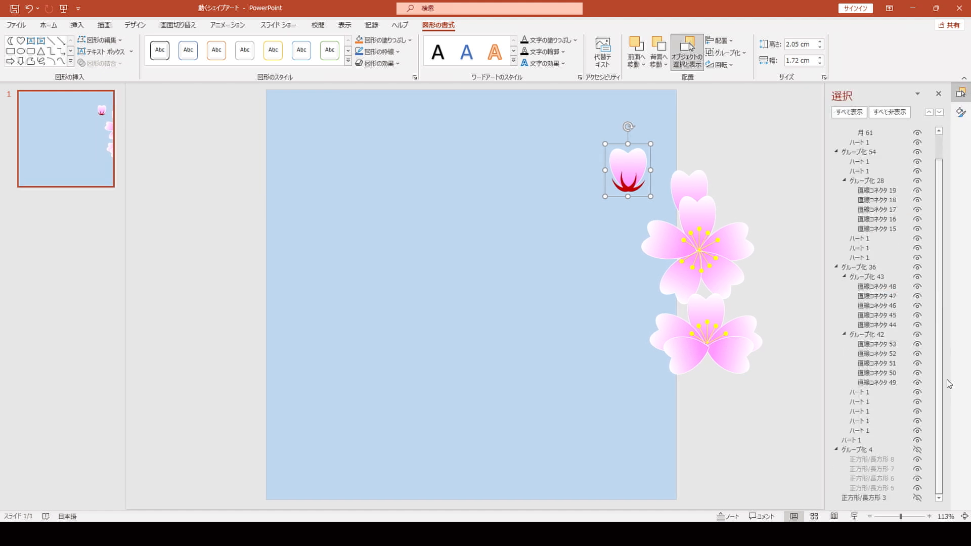
{"action": "left_click", "coordinate": [917, 450]}
- Draw six short stems along both sides of the branch with the green pen
{"action": "left_click", "coordinate": [104, 28]}
{"action": "left_click", "coordinate": [88, 48]}
{"action": "left_click_drag", "start_coordinate": [571, 297], "coordinate": [562, 309]}
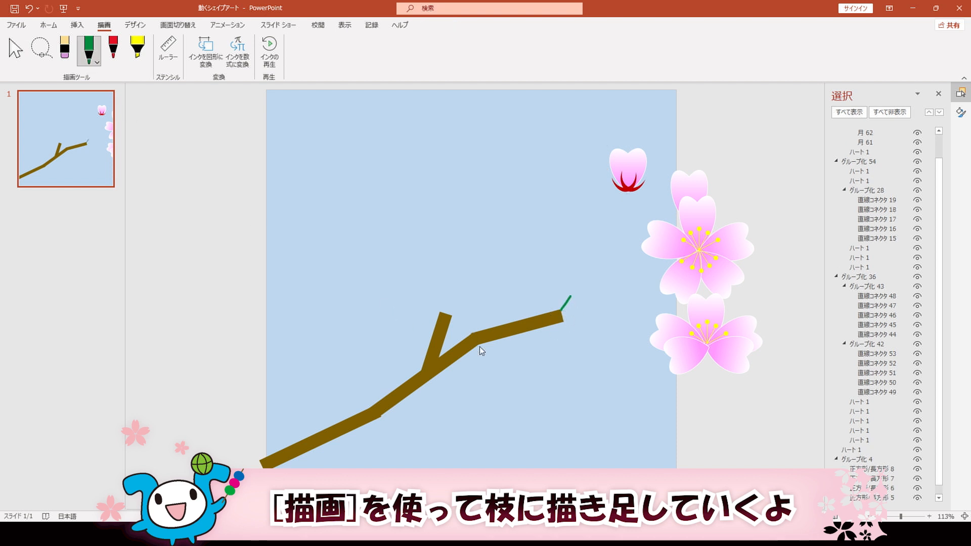
{"action": "left_click_drag", "start_coordinate": [424, 314], "coordinate": [438, 327]}
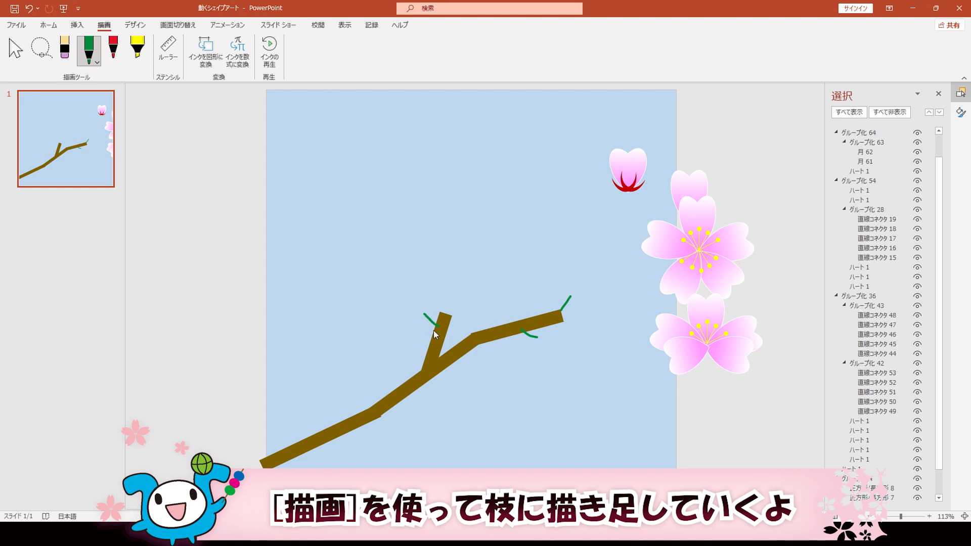
{"action": "left_click_drag", "start_coordinate": [431, 377], "coordinate": [446, 381]}
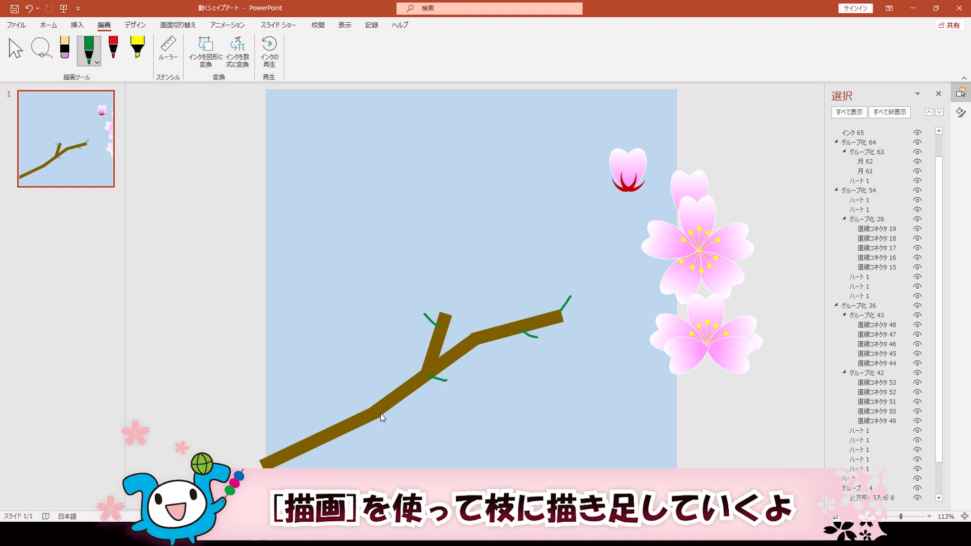
{"action": "left_click_drag", "start_coordinate": [381, 414], "coordinate": [390, 424]}
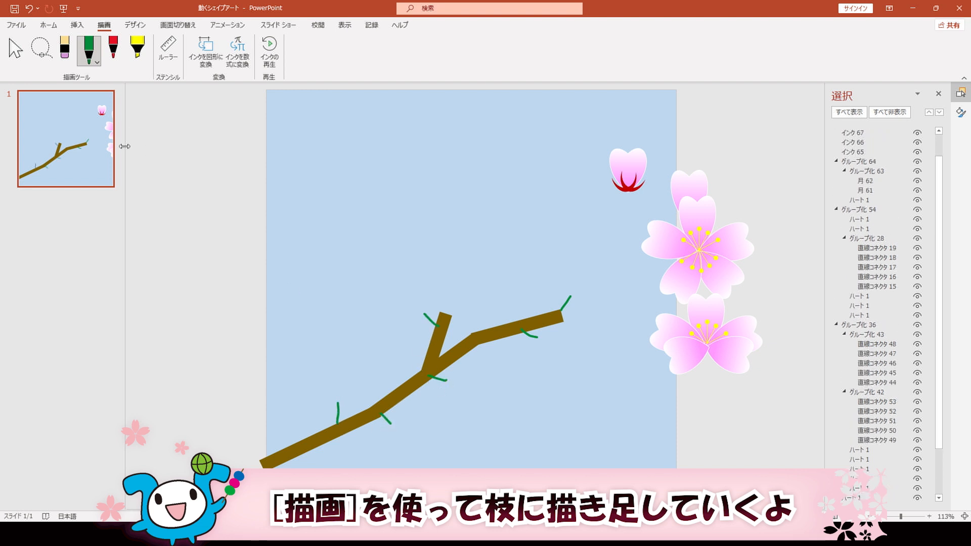
- Bring the bud to the front and place it, tilted outward, on the stem at the branch's tip
{"action": "left_click", "coordinate": [15, 50]}
{"action": "left_click", "coordinate": [632, 172]}
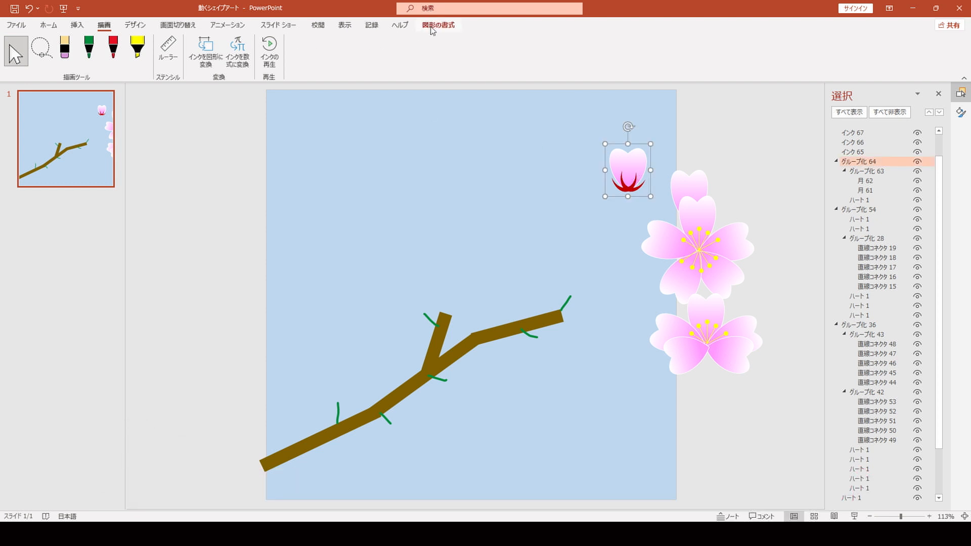
{"action": "left_click", "coordinate": [436, 26]}
{"action": "left_click", "coordinate": [656, 94]}
{"action": "left_click_drag", "start_coordinate": [636, 165], "coordinate": [574, 278]}
{"action": "left_click_drag", "start_coordinate": [566, 241], "coordinate": [579, 286]}
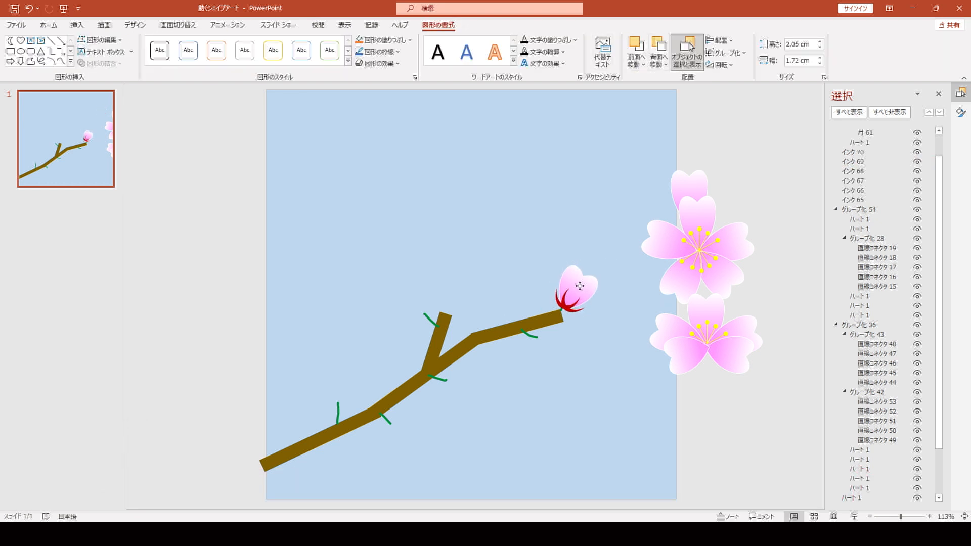
- Copy the bud and paste six duplicates
{"action": "left_click", "coordinate": [48, 25]}
{"action": "left_click", "coordinate": [44, 52]}
{"action": "left_click", "coordinate": [19, 46]}
{"action": "left_click", "coordinate": [19, 46]}
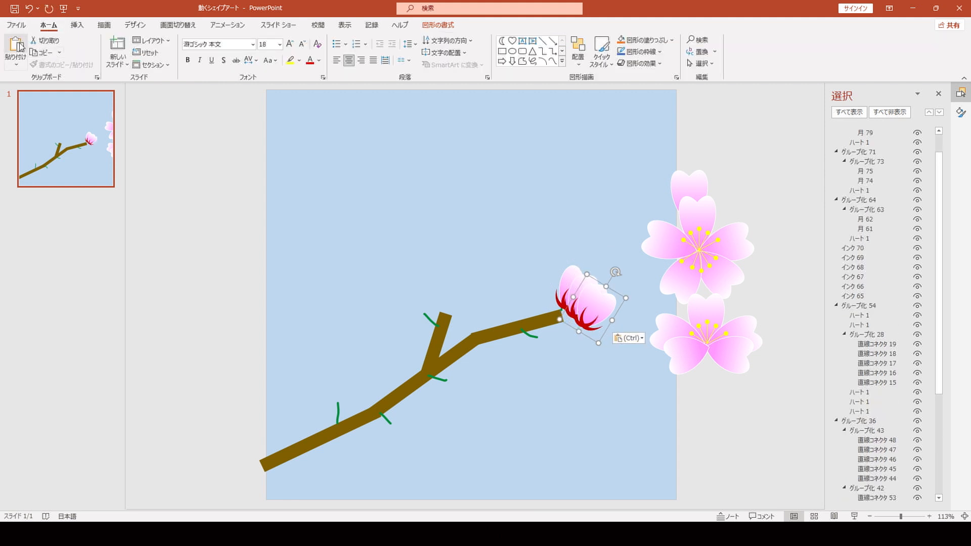
{"action": "left_click", "coordinate": [19, 47]}
{"action": "left_click", "coordinate": [19, 46]}
{"action": "left_click", "coordinate": [19, 47]}
{"action": "left_click", "coordinate": [19, 47]}
- Position bud copies above and below the outer branch and on the short twig, tilting them to follow the stems
{"action": "left_click_drag", "start_coordinate": [635, 346], "coordinate": [500, 313]}
{"action": "left_click_drag", "start_coordinate": [517, 276], "coordinate": [497, 279]}
{"action": "left_click_drag", "start_coordinate": [618, 347], "coordinate": [433, 294]}
{"action": "left_click_drag", "start_coordinate": [458, 245], "coordinate": [411, 302]}
{"action": "left_click_drag", "start_coordinate": [610, 334], "coordinate": [560, 365]}
- Place and rotate the remaining three bud copies on the stems below the fork and along the lower branch
{"action": "left_click_drag", "start_coordinate": [610, 316], "coordinate": [499, 385]}
{"action": "left_click_drag", "start_coordinate": [512, 350], "coordinate": [471, 397]}
{"action": "left_click_drag", "start_coordinate": [598, 307], "coordinate": [354, 388]}
{"action": "left_click_drag", "start_coordinate": [371, 350], "coordinate": [355, 347]}
{"action": "left_click_drag", "start_coordinate": [353, 383], "coordinate": [337, 390]}
{"action": "left_click_drag", "start_coordinate": [577, 301], "coordinate": [398, 429]}
{"action": "left_click_drag", "start_coordinate": [434, 389], "coordinate": [439, 461]}
{"action": "left_click_drag", "start_coordinate": [412, 428], "coordinate": [403, 439]}
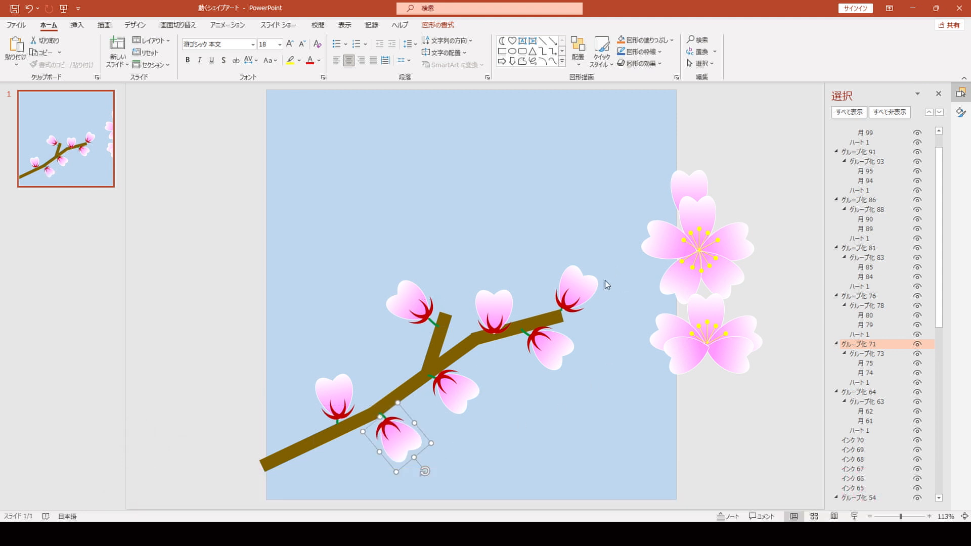
- Bring the side-view blossom to the front, tilt it, and place it over the bud at the branch's tip
{"action": "left_click_drag", "start_coordinate": [702, 331], "coordinate": [567, 174]}
{"action": "left_click", "coordinate": [438, 25]}
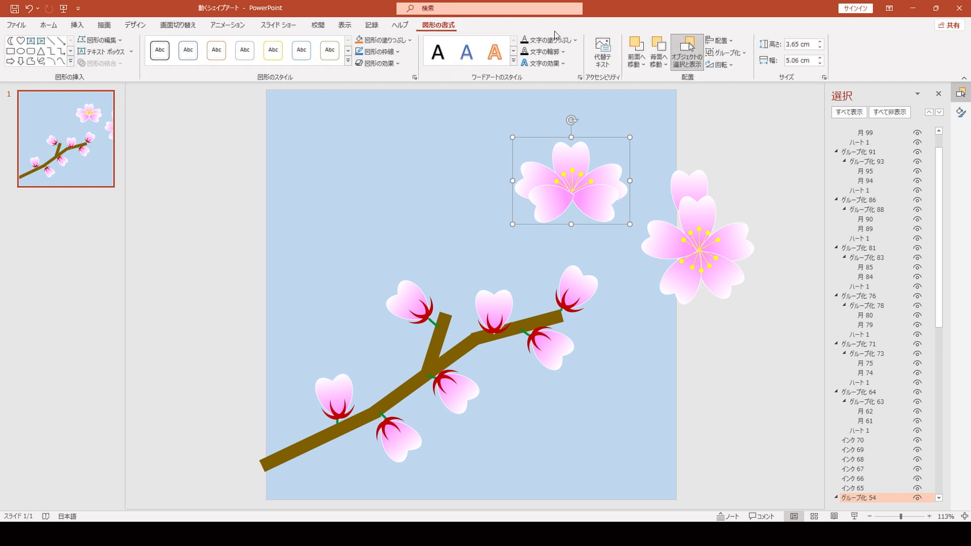
{"action": "left_click", "coordinate": [637, 57]}
{"action": "left_click", "coordinate": [659, 105]}
{"action": "left_click_drag", "start_coordinate": [595, 182], "coordinate": [605, 239]}
{"action": "left_click_drag", "start_coordinate": [582, 179], "coordinate": [606, 197]}
{"action": "left_click_drag", "start_coordinate": [599, 218], "coordinate": [609, 236]}
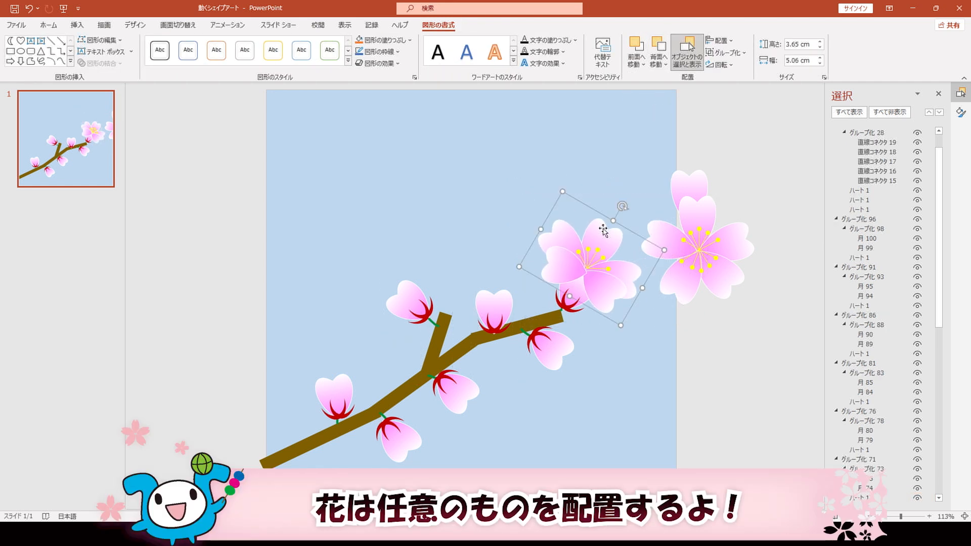
- Copy the side-view blossom and paste three duplicates
{"action": "left_click", "coordinate": [47, 26]}
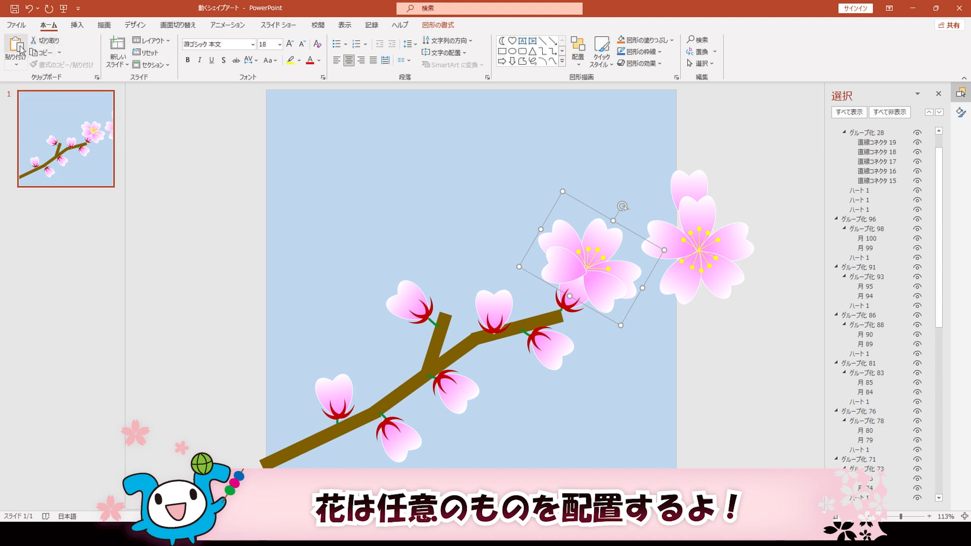
{"action": "left_click", "coordinate": [21, 50]}
{"action": "left_click", "coordinate": [21, 50]}
{"action": "left_click", "coordinate": [21, 50]}
- Rotate and place the three side-view blossom copies over the buds below and above the outer branch and above the lower branch
{"action": "left_click_drag", "start_coordinate": [642, 326], "coordinate": [609, 426]}
{"action": "left_click_drag", "start_coordinate": [616, 334], "coordinate": [623, 405]}
{"action": "left_click_drag", "start_coordinate": [615, 283], "coordinate": [510, 251]}
{"action": "left_click_drag", "start_coordinate": [522, 183], "coordinate": [483, 197]}
{"action": "left_click_drag", "start_coordinate": [507, 225], "coordinate": [503, 267]}
{"action": "left_click_drag", "start_coordinate": [605, 284], "coordinate": [367, 344]}
{"action": "left_click_drag", "start_coordinate": [380, 271], "coordinate": [341, 288]}
{"action": "left_click_drag", "start_coordinate": [369, 319], "coordinate": [359, 356]}
- Bring the full blossom to the front, tilt it, and place it over the bud on the short upper twig
{"action": "left_click", "coordinate": [699, 259]}
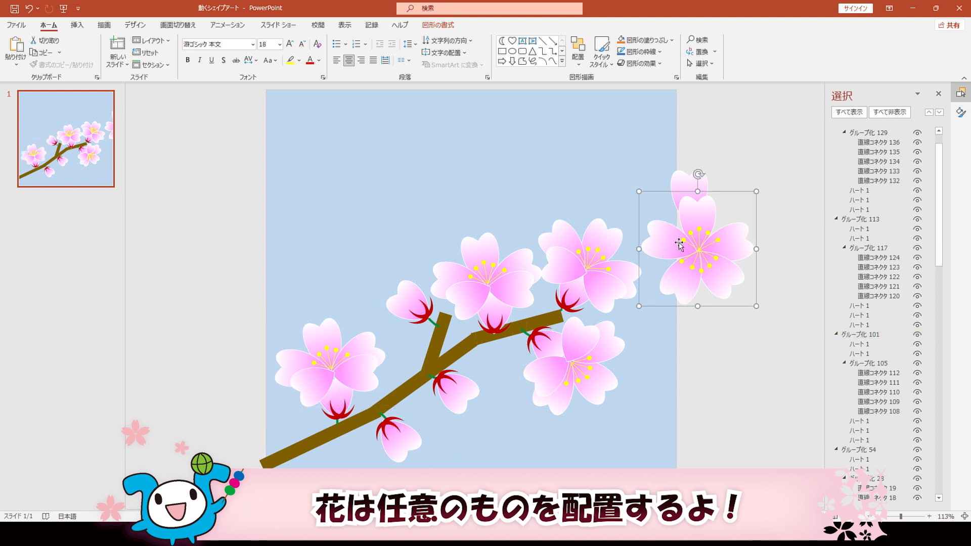
{"action": "left_click", "coordinate": [434, 26]}
{"action": "left_click", "coordinate": [636, 60]}
{"action": "left_click", "coordinate": [657, 96]}
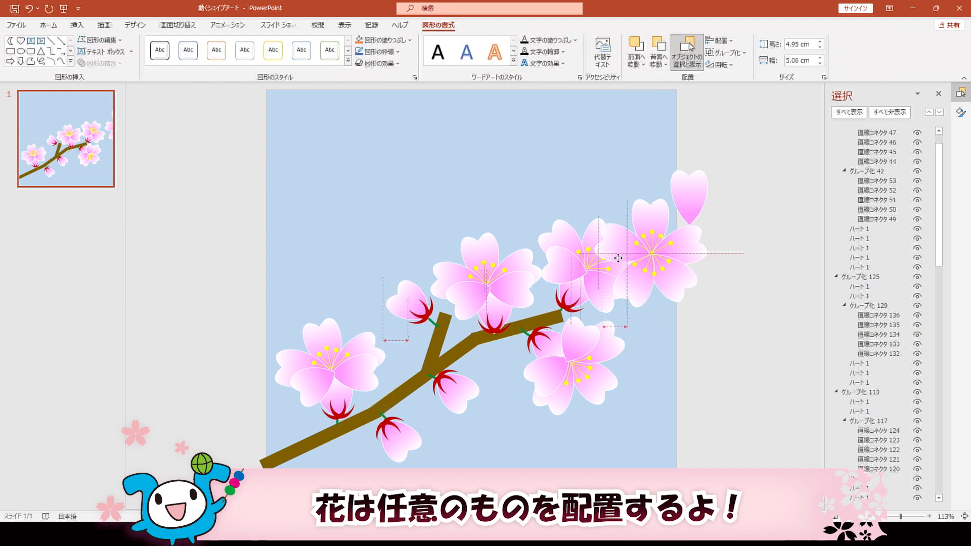
{"action": "left_click_drag", "start_coordinate": [618, 258], "coordinate": [392, 282]}
{"action": "left_click_drag", "start_coordinate": [395, 197], "coordinate": [363, 207]}
{"action": "left_click_drag", "start_coordinate": [423, 253], "coordinate": [413, 254]}
- Duplicate the full blossom, place the copy over the bud below the fork, and rotate it
{"action": "left_click", "coordinate": [48, 26]}
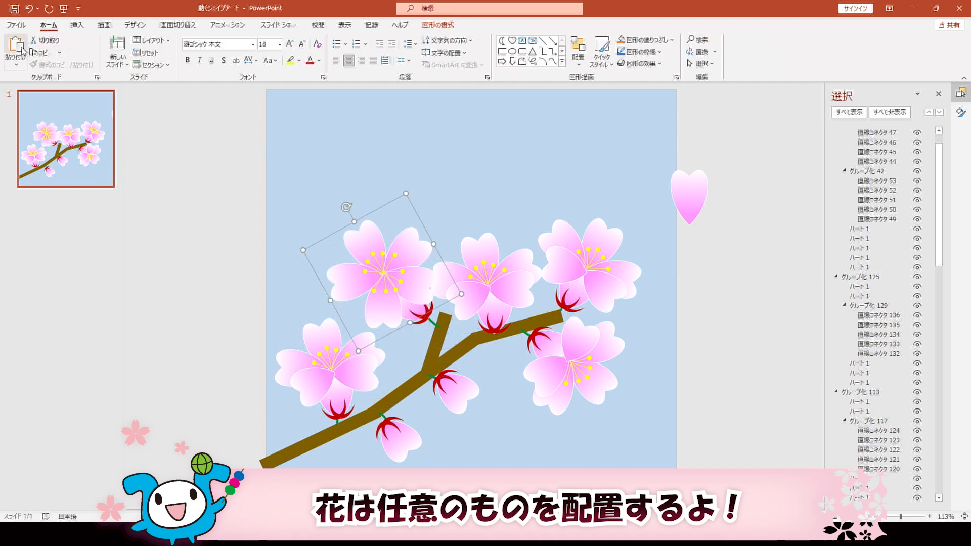
{"action": "left_click", "coordinate": [24, 49]}
{"action": "left_click_drag", "start_coordinate": [414, 278], "coordinate": [512, 401]}
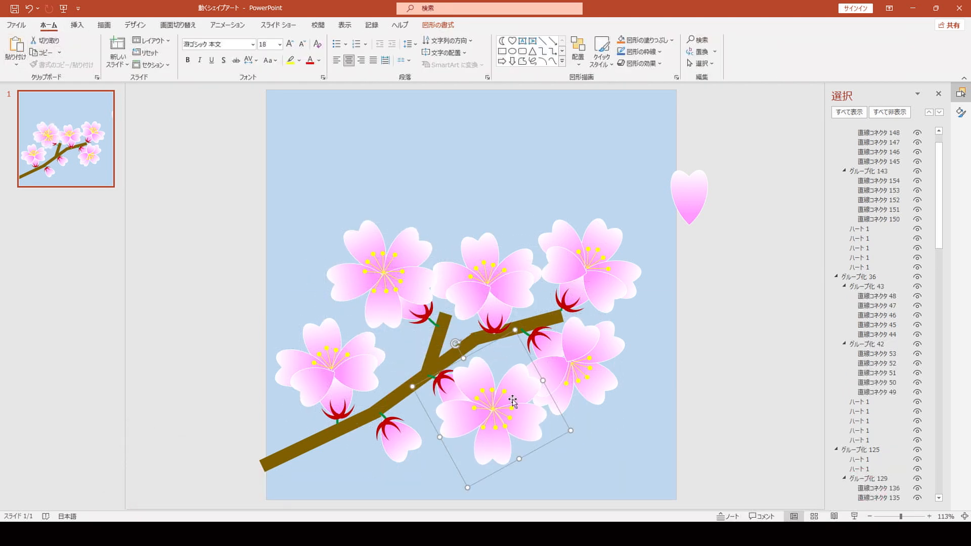
{"action": "left_click_drag", "start_coordinate": [457, 344], "coordinate": [528, 387]}
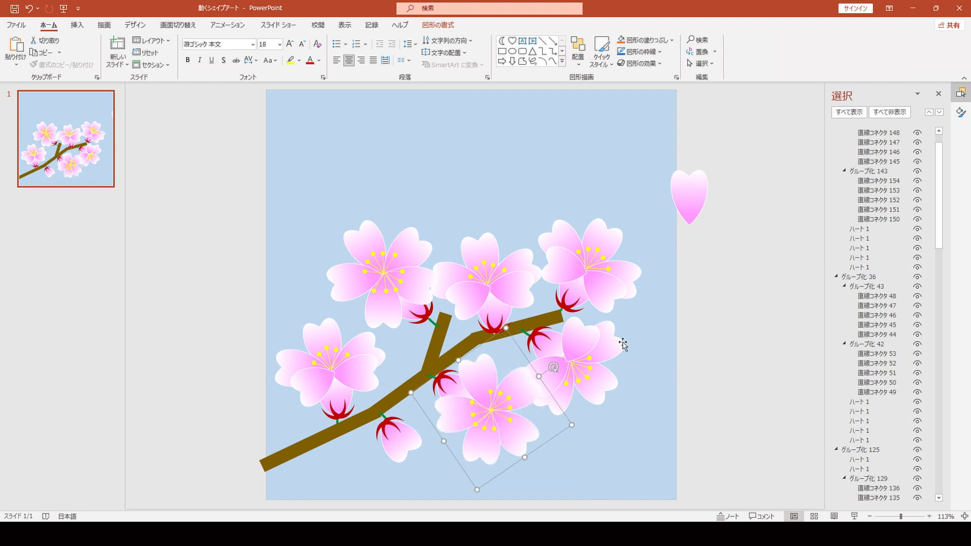
- Move the loose petal above the slide, tilt it, and add two copies beside it at different angles
{"action": "left_click", "coordinate": [870, 516]}
{"action": "left_click", "coordinate": [869, 516]}
{"action": "left_click", "coordinate": [870, 517]}
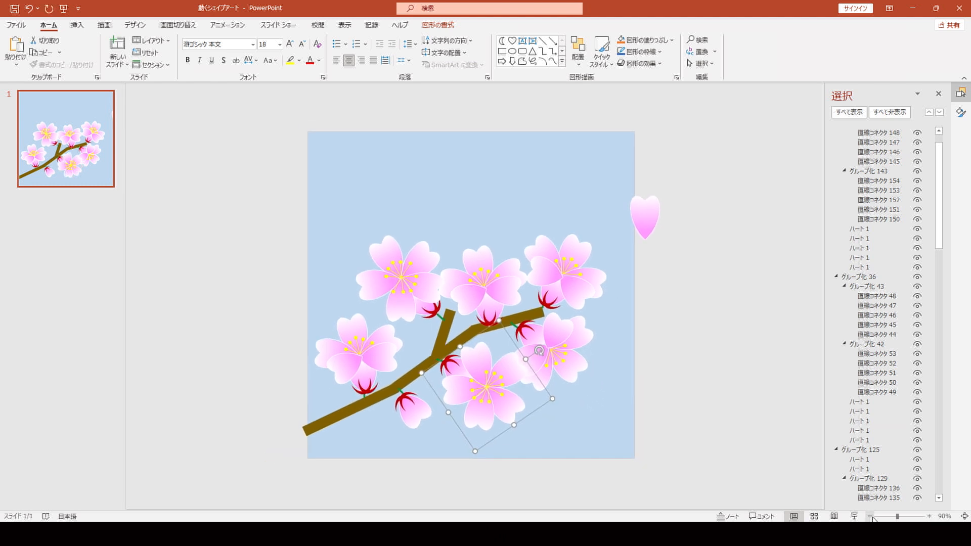
{"action": "left_click", "coordinate": [869, 517]}
{"action": "left_click_drag", "start_coordinate": [627, 223], "coordinate": [375, 127]}
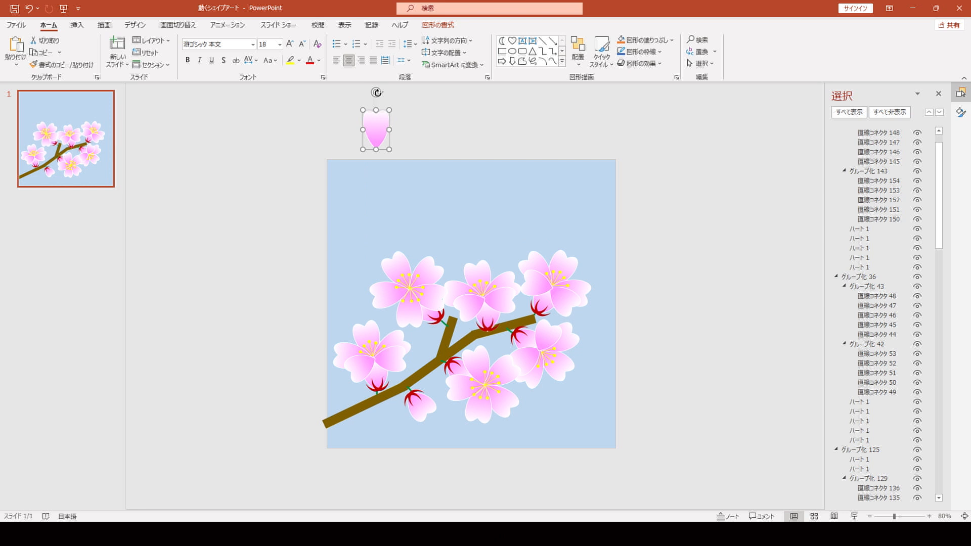
{"action": "left_click_drag", "start_coordinate": [375, 93], "coordinate": [398, 111]}
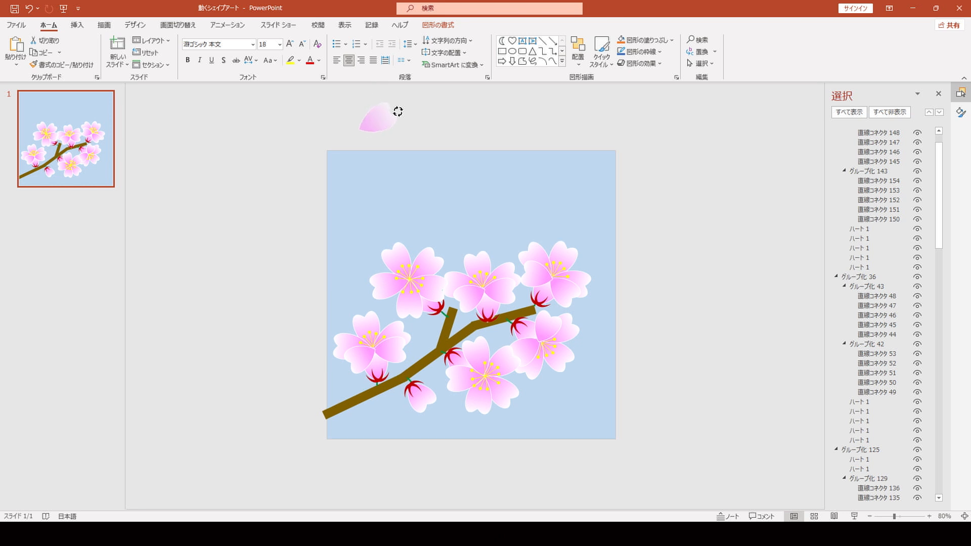
{"action": "left_click", "coordinate": [18, 45]}
{"action": "left_click", "coordinate": [18, 44]}
{"action": "left_click_drag", "start_coordinate": [395, 137], "coordinate": [485, 132]}
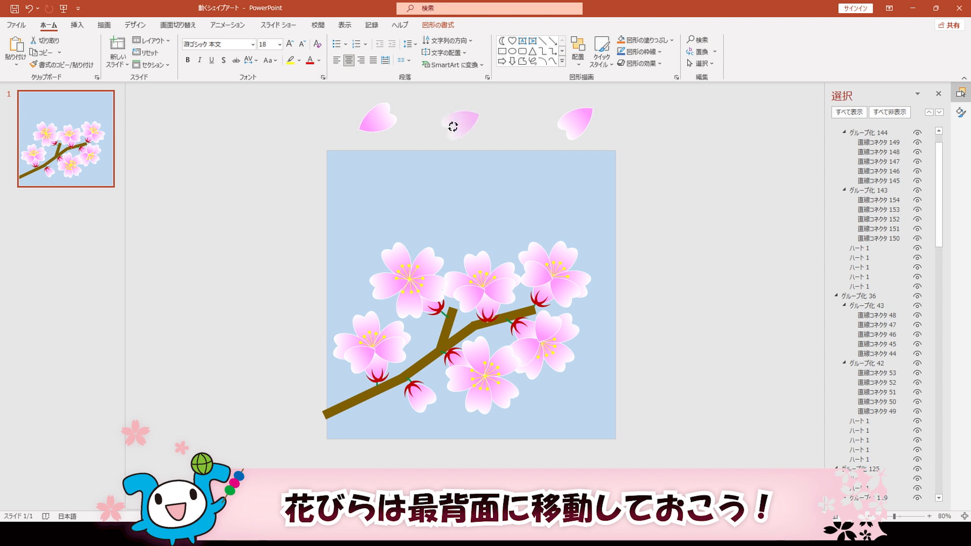
- Send the three loose petals above the slide to the back
{"action": "left_click_drag", "start_coordinate": [324, 93], "coordinate": [650, 155]}
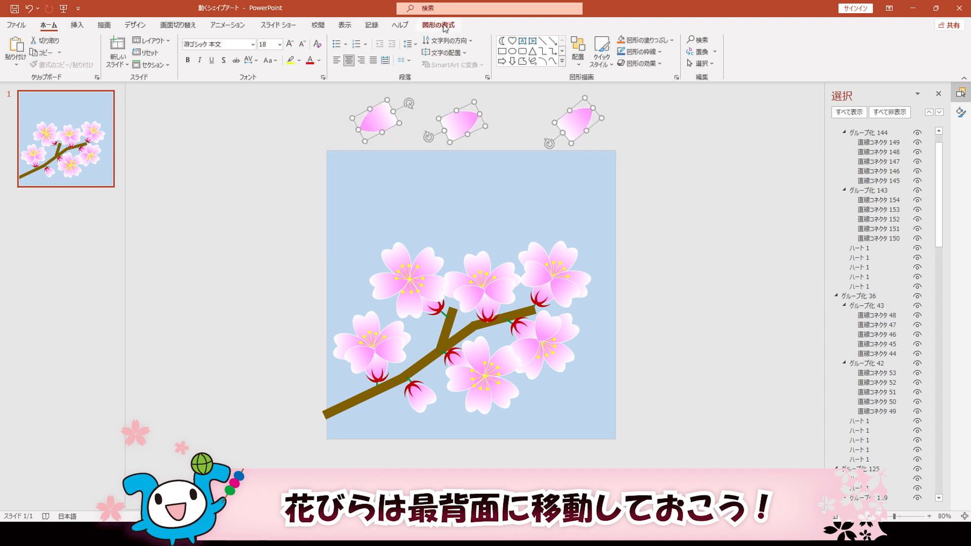
{"action": "left_click", "coordinate": [659, 60]}
{"action": "left_click", "coordinate": [678, 94]}
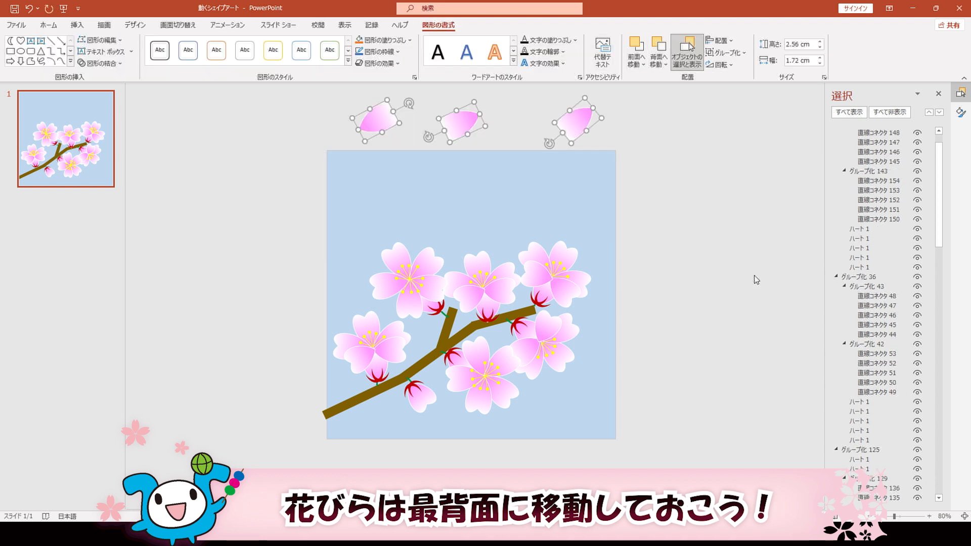
- Show the hidden gradient rectangle that covers the slide and select it
{"action": "left_click_drag", "start_coordinate": [939, 175], "coordinate": [941, 420]}
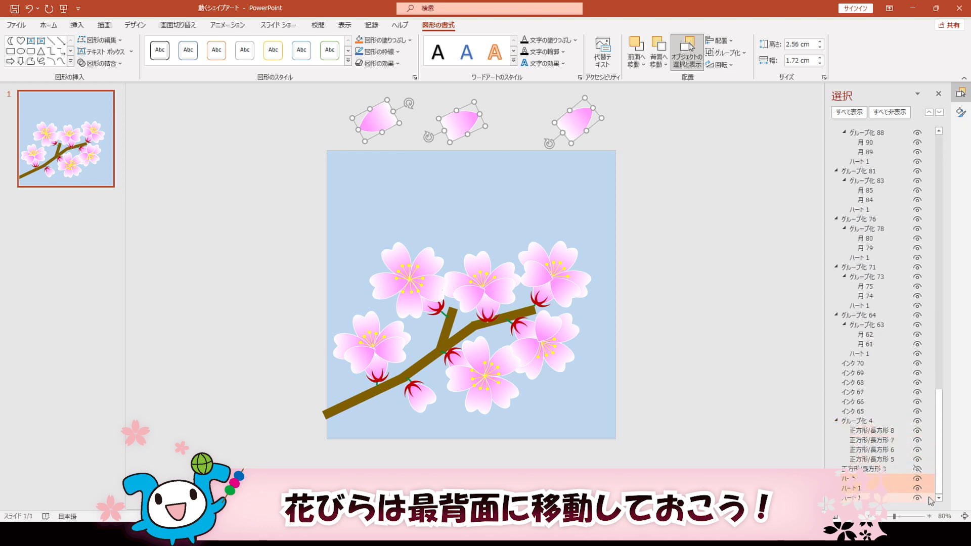
{"action": "left_click", "coordinate": [918, 470]}
{"action": "left_click", "coordinate": [577, 162]}
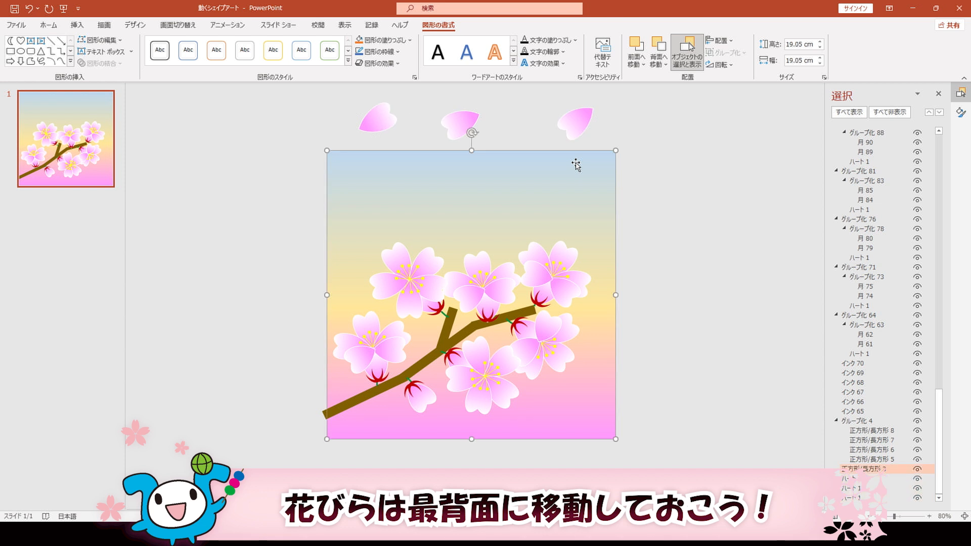
- Send the gradient rectangle behind all other objects
{"action": "left_click", "coordinate": [659, 60]}
{"action": "left_click", "coordinate": [681, 79]}
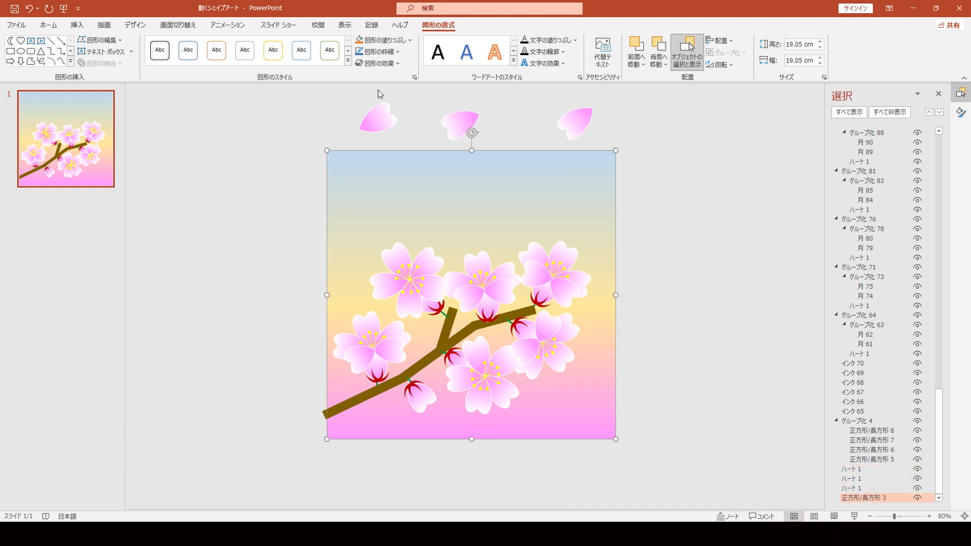
- With the list of slide animations displayed, give the gradient rectangle a Fade entrance that starts without a click and lasts 5 seconds
{"action": "left_click", "coordinate": [223, 27]}
{"action": "left_click", "coordinate": [751, 41]}
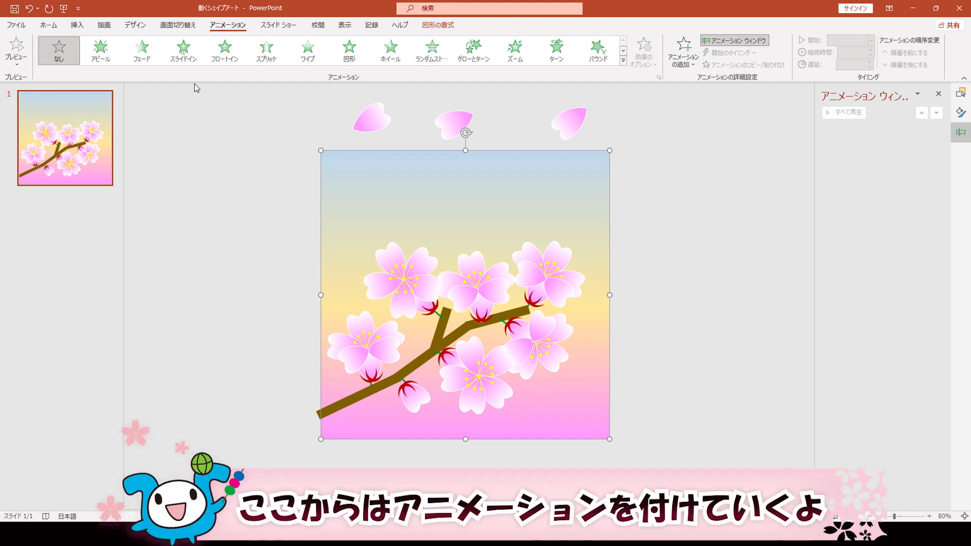
{"action": "left_click", "coordinate": [141, 51]}
{"action": "left_click", "coordinate": [871, 39]}
{"action": "left_click", "coordinate": [856, 76]}
{"action": "left_click", "coordinate": [860, 52]}
{"action": "key", "text": "Return"}
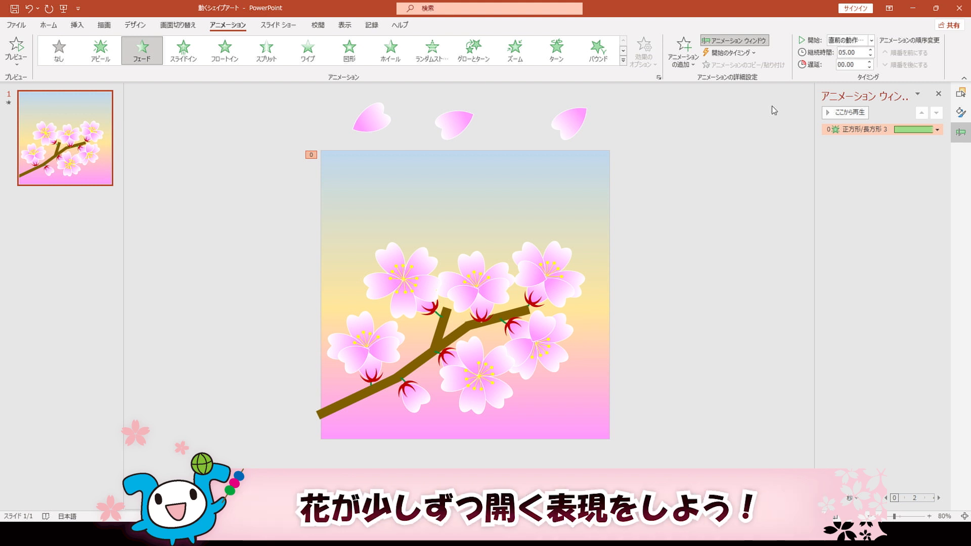
- Give the blossom at the branch's upper tip a Fade entrance that starts With Previous and lasts 1 second
{"action": "left_click", "coordinate": [558, 287]}
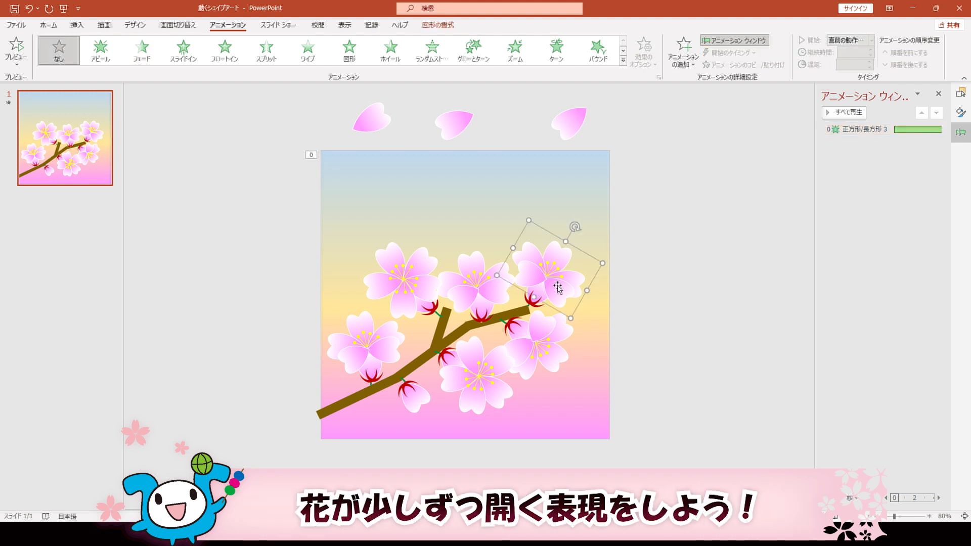
{"action": "left_click", "coordinate": [142, 51]}
{"action": "left_click", "coordinate": [871, 40]}
{"action": "left_click", "coordinate": [856, 64]}
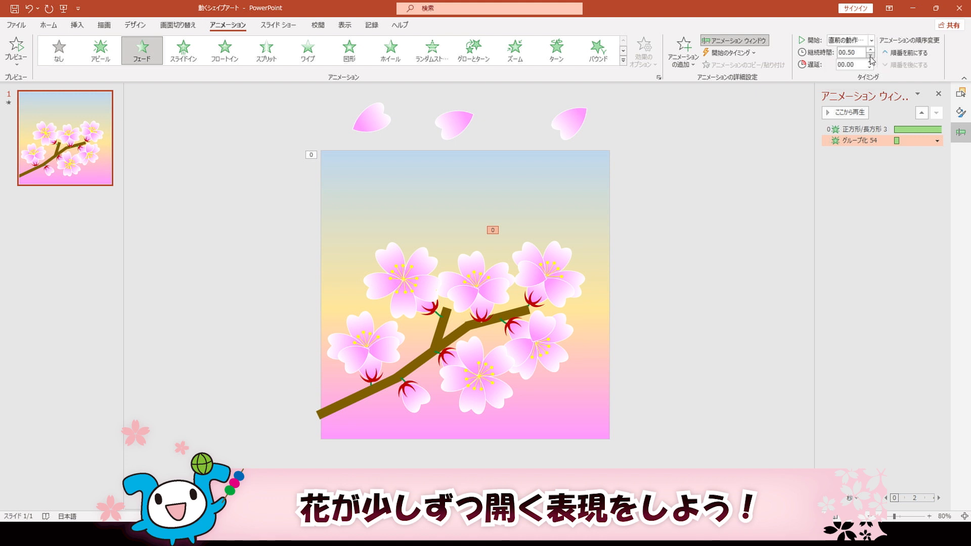
{"action": "double_click", "coordinate": [859, 52]}
- Add a Grow/Shrink emphasis to the same blossom, starting With Previous and lasting 3 seconds
{"action": "left_click", "coordinate": [687, 66]}
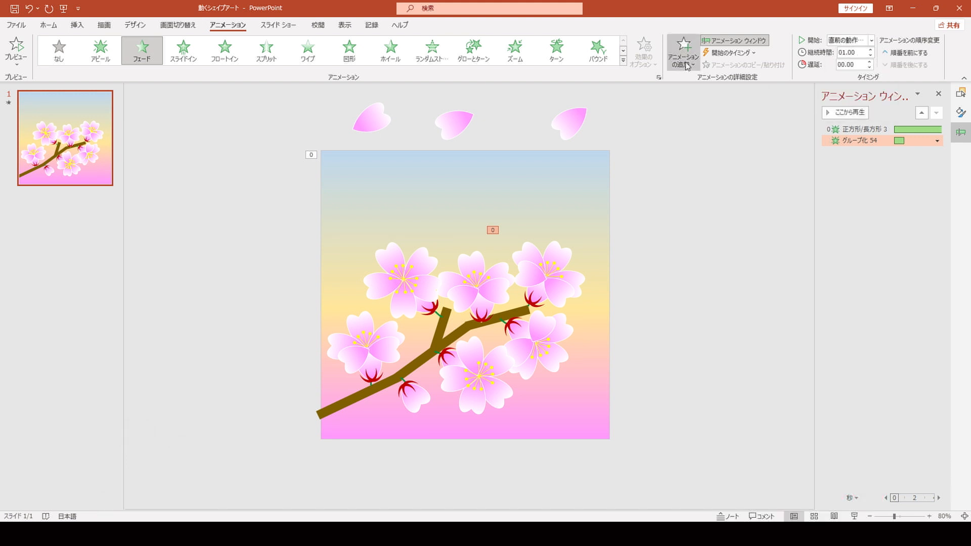
{"action": "left_click", "coordinate": [855, 203]}
{"action": "left_click", "coordinate": [870, 40]}
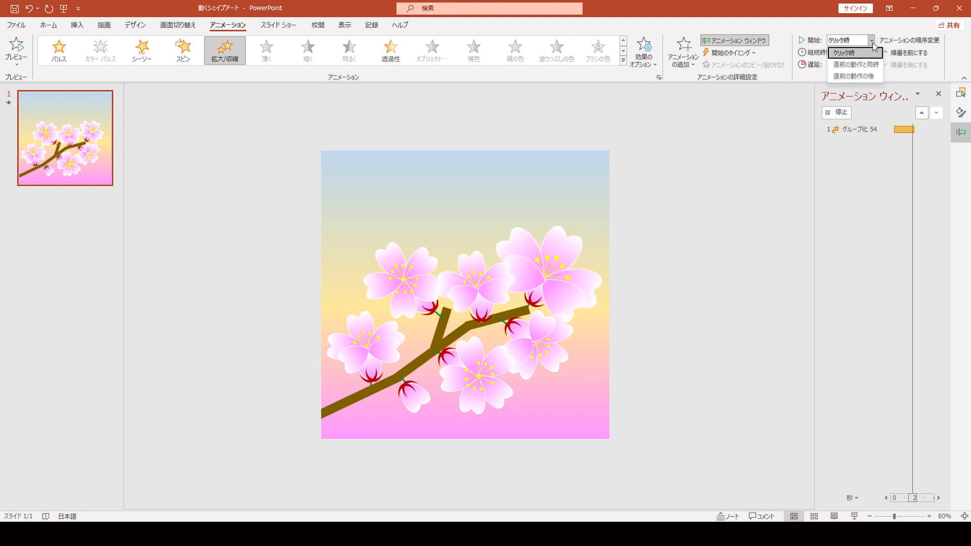
{"action": "left_click", "coordinate": [873, 64]}
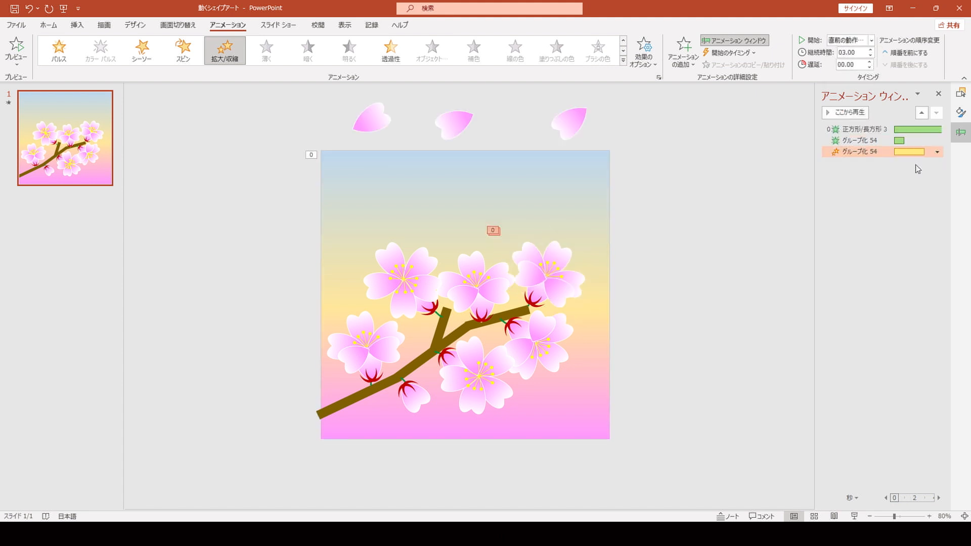
- Set a custom size for the blossom's Grow/Shrink emphasis in its effect options
{"action": "left_click", "coordinate": [937, 152]}
{"action": "left_click", "coordinate": [924, 199]}
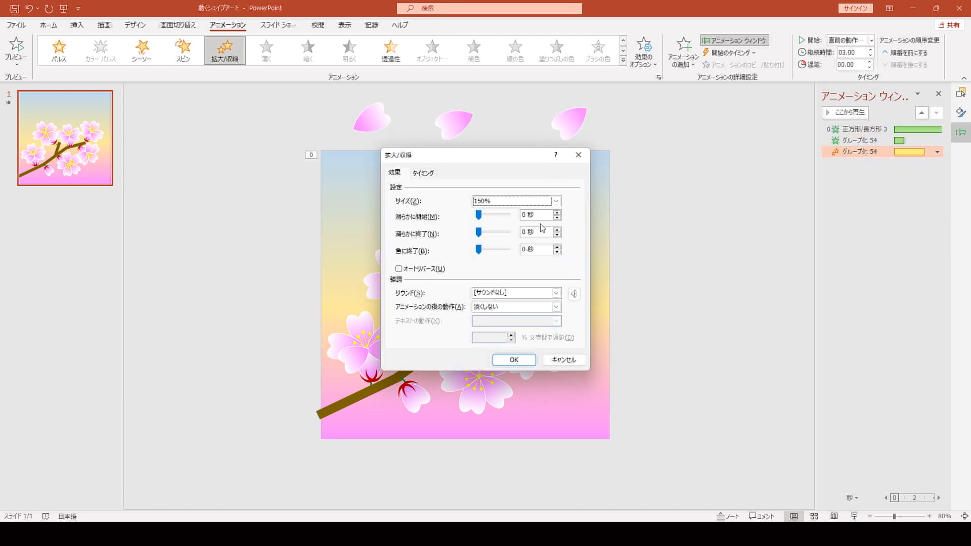
{"action": "left_click", "coordinate": [557, 201]}
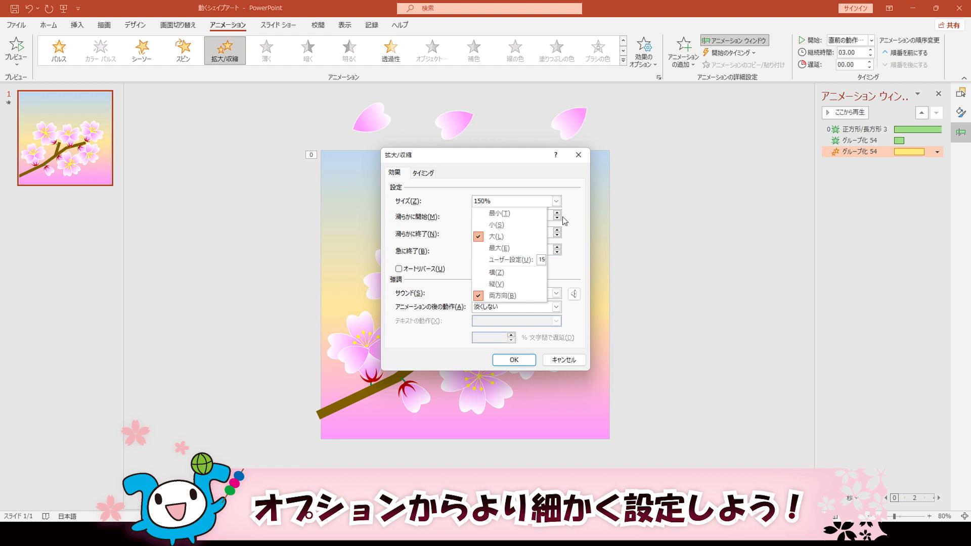
{"action": "left_click", "coordinate": [527, 261]}
{"action": "left_click", "coordinate": [514, 359]}
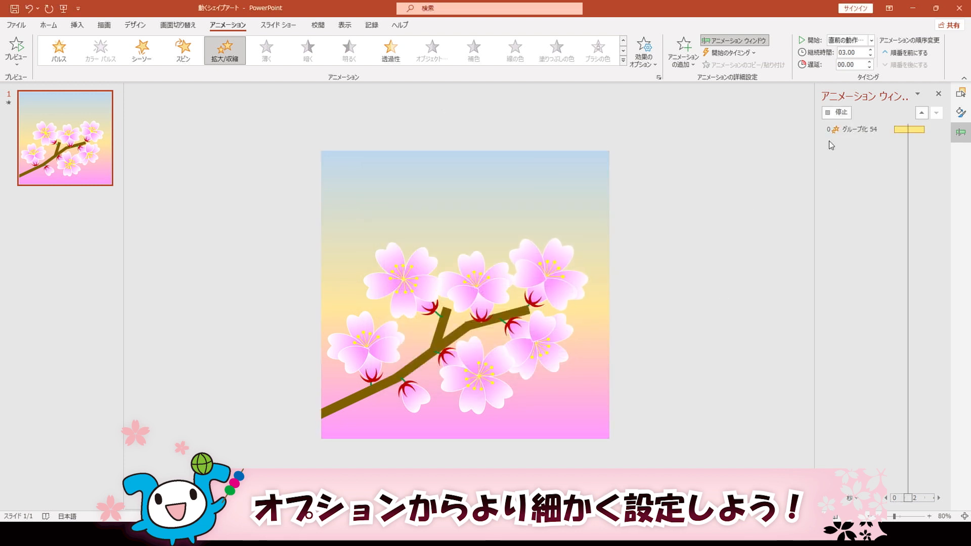
- Copy the animated blossom's Fade and Grow/Shrink effects to the other five full blossoms
{"action": "left_click", "coordinate": [574, 296]}
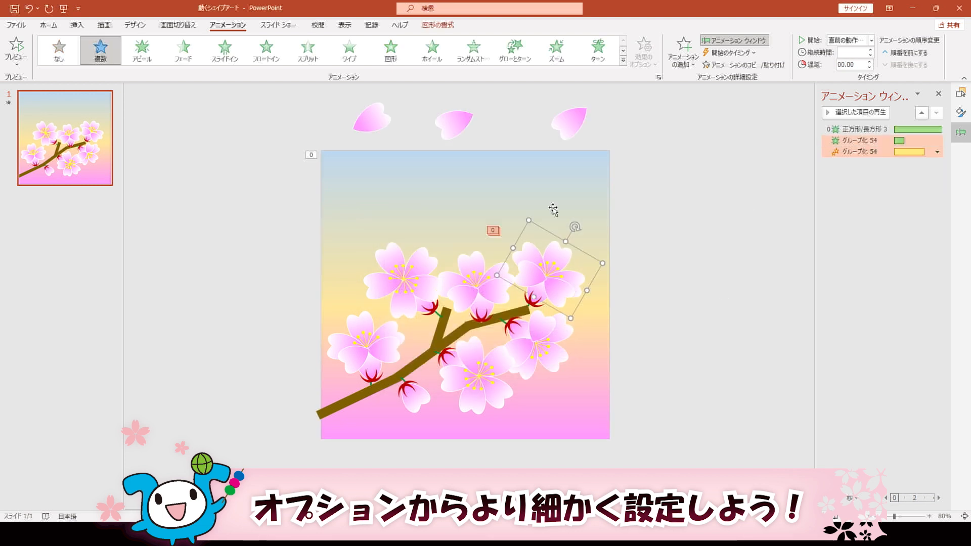
{"action": "left_click", "coordinate": [746, 65]}
{"action": "left_click", "coordinate": [492, 291]}
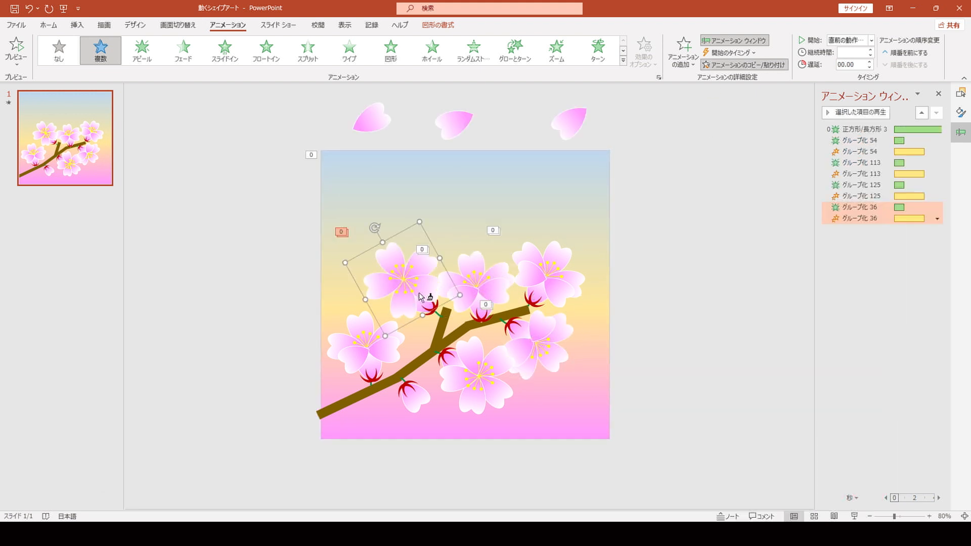
{"action": "left_click", "coordinate": [475, 368]}
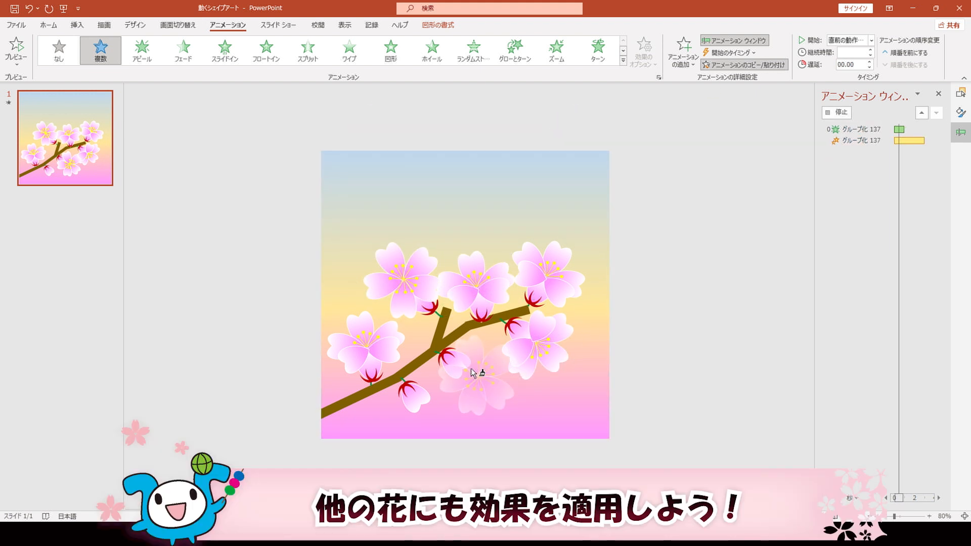
{"action": "left_click", "coordinate": [381, 351]}
{"action": "left_click", "coordinate": [736, 65]}
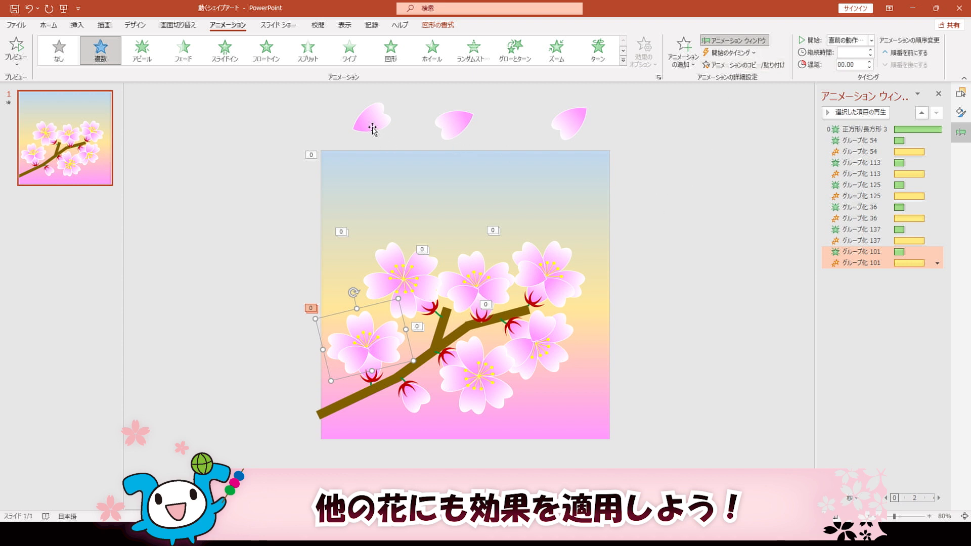
- Delay the animations by 1 second for the upper middle blossom, 2 for the lower right one, and 3 for the upper left one
{"action": "left_click", "coordinate": [482, 311]}
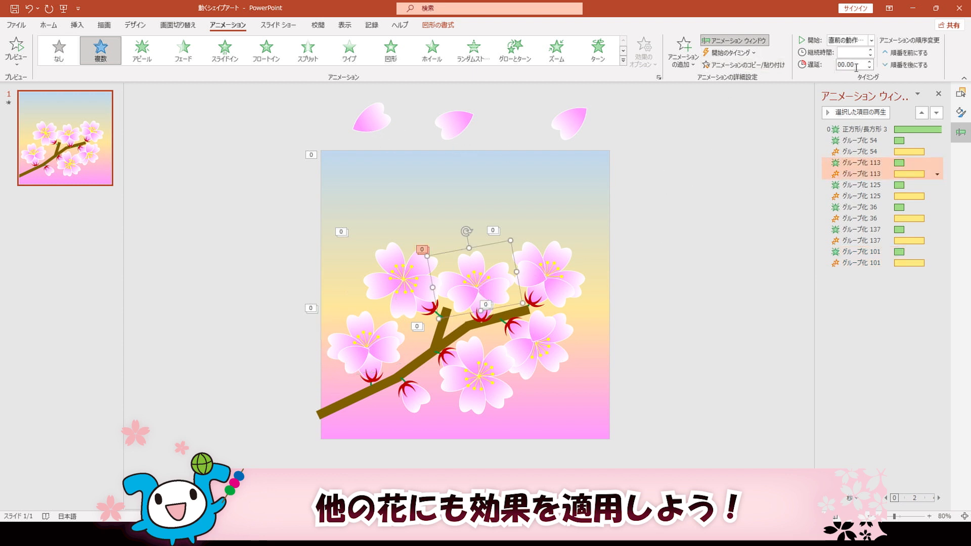
{"action": "key", "text": "Return"}
{"action": "left_click", "coordinate": [535, 330]}
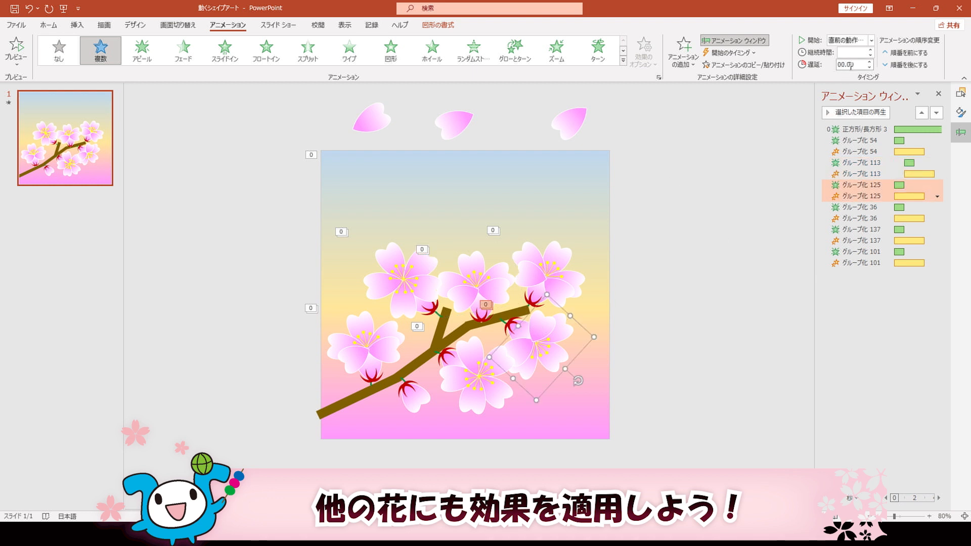
{"action": "left_click", "coordinate": [409, 259]}
{"action": "type", "text": "1"}
{"action": "key", "text": "Return"}
- Delay the animations of the lower middle blossom by 4 seconds and those of the leftmost blossom by 5 seconds
{"action": "left_click", "coordinate": [478, 377]}
{"action": "type", "text": "4"}
{"action": "key", "text": "Return"}
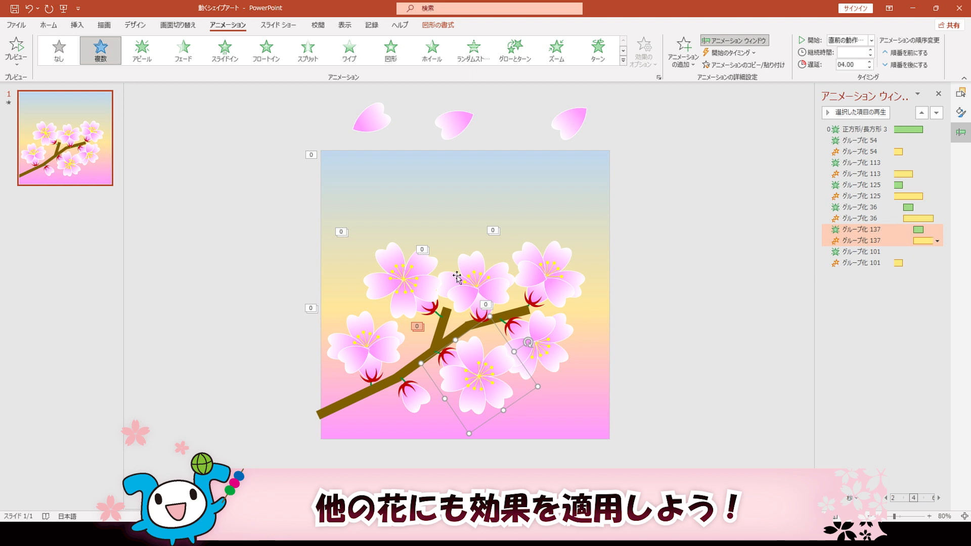
{"action": "left_click", "coordinate": [391, 339]}
{"action": "left_click", "coordinate": [842, 66]}
{"action": "type", "text": "5"}
{"action": "key", "text": "Return"}
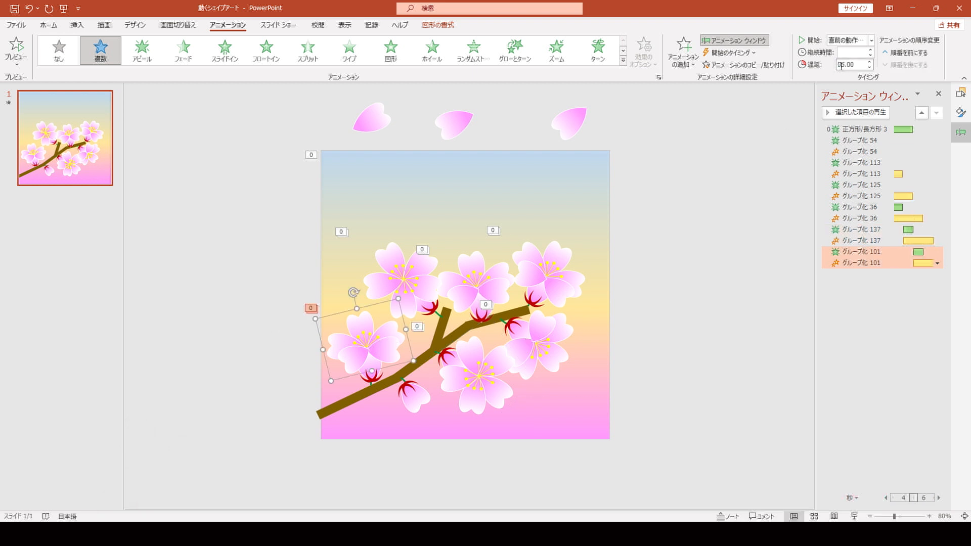
- Draw a wavy custom motion path taking the leftmost loose petal down past the slide's lower edge, and copy it to the other two petals
{"action": "left_click", "coordinate": [372, 127]}
{"action": "left_click_drag", "start_coordinate": [815, 155], "coordinate": [764, 154]}
{"action": "left_click", "coordinate": [623, 60]}
{"action": "left_click", "coordinate": [268, 284]}
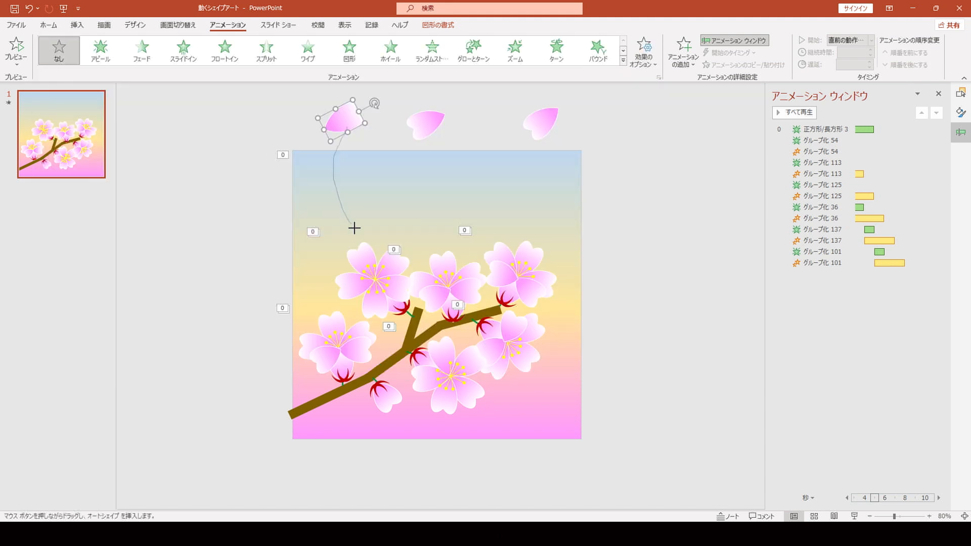
{"action": "left_click_drag", "start_coordinate": [384, 445], "coordinate": [384, 461]}
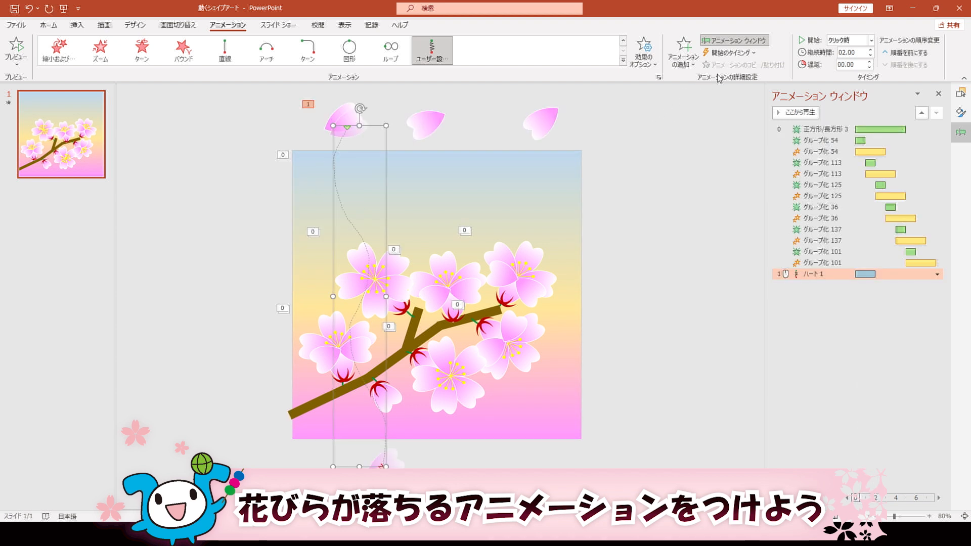
{"action": "left_click", "coordinate": [743, 65]}
{"action": "left_click", "coordinate": [522, 134]}
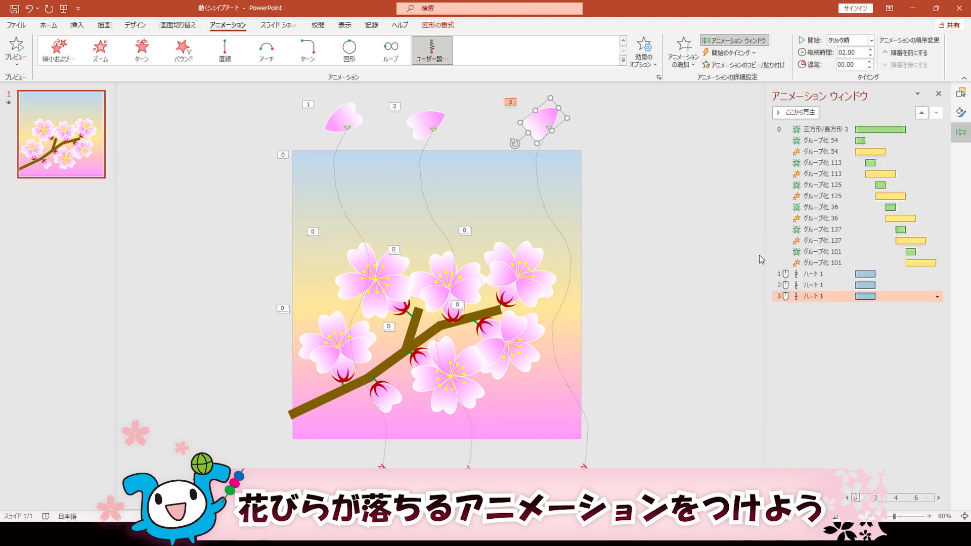
- Move the three petal animations up in the animation order to directly follow the gradient rectangle's Fade
{"action": "left_click", "coordinate": [797, 275], "text": "shift"}
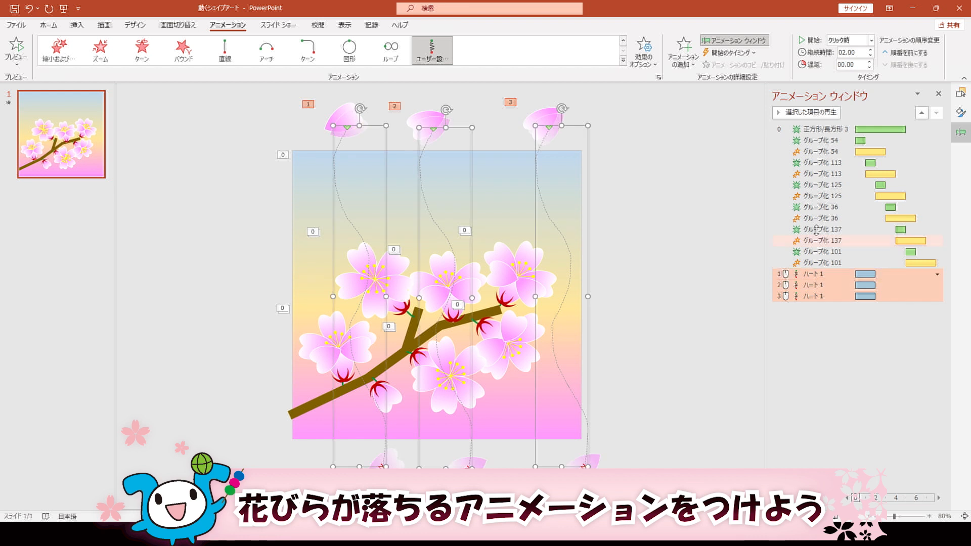
{"action": "left_click", "coordinate": [921, 114]}
{"action": "left_click", "coordinate": [921, 113]}
{"action": "left_click", "coordinate": [921, 113]}
{"action": "left_click", "coordinate": [921, 113]}
{"action": "left_click", "coordinate": [921, 113]}
{"action": "left_click", "coordinate": [921, 113]}
{"action": "left_click", "coordinate": [921, 113]}
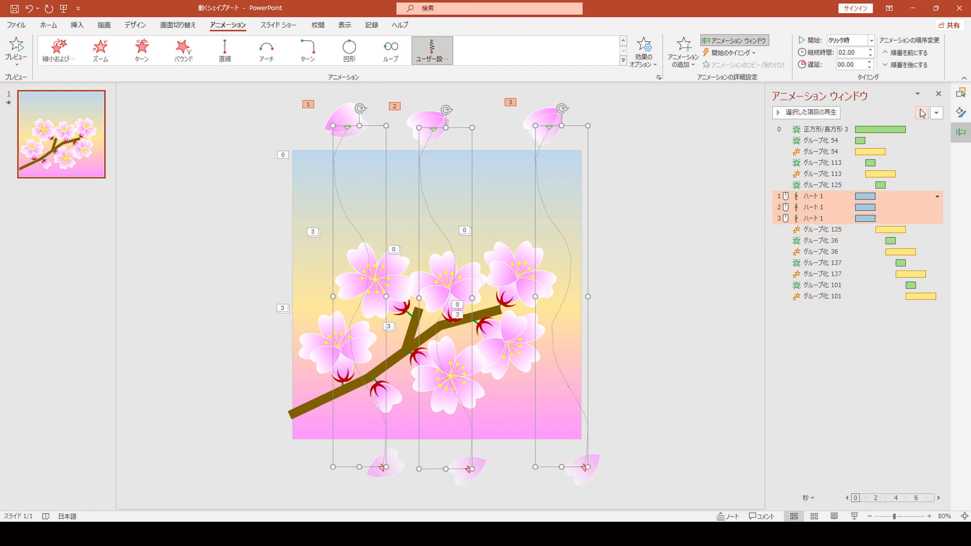
{"action": "left_click", "coordinate": [921, 113]}
{"action": "left_click", "coordinate": [921, 113]}
{"action": "left_click", "coordinate": [921, 114]}
{"action": "left_click", "coordinate": [921, 113]}
{"action": "left_click", "coordinate": [921, 114]}
- Set the three petal animations to start With Previous and last 8 seconds
{"action": "left_click", "coordinate": [872, 40]}
{"action": "left_click", "coordinate": [878, 66]}
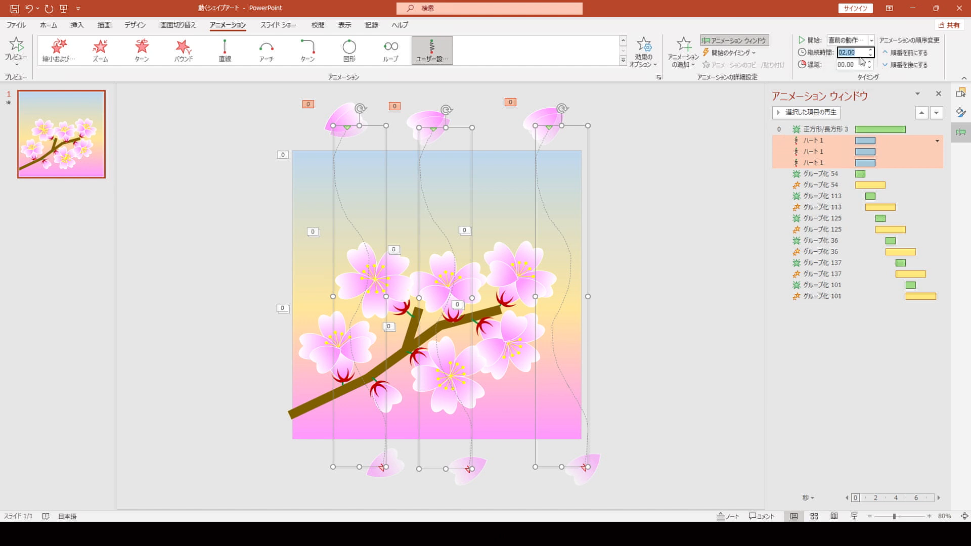
{"action": "key", "text": "Return"}
- Delay the middle petal's falling animation by 2 seconds and the rightmost petal's by 1 second
{"action": "left_click", "coordinate": [811, 152]}
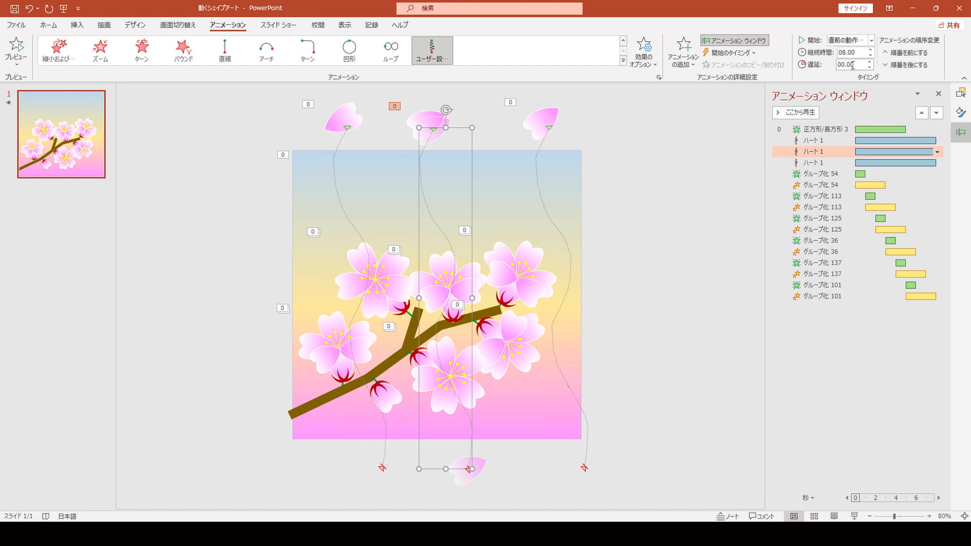
{"action": "left_click", "coordinate": [815, 163]}
{"action": "left_click", "coordinate": [852, 65]}
{"action": "type", "text": "1"}
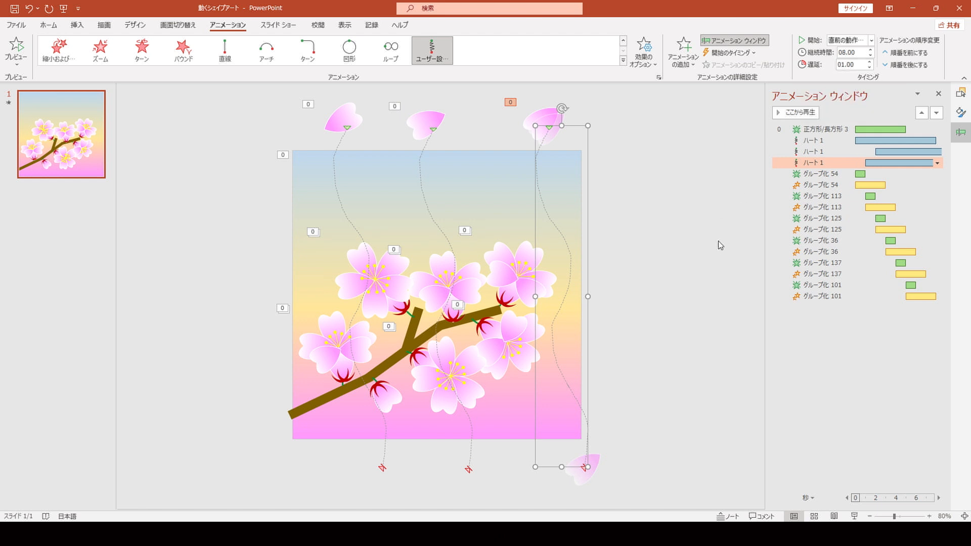
{"action": "left_click", "coordinate": [719, 243]}
- Shift the rightmost petal's motion path leftward and adjust its end point near the slide's lower right corner
{"action": "left_click", "coordinate": [560, 310]}
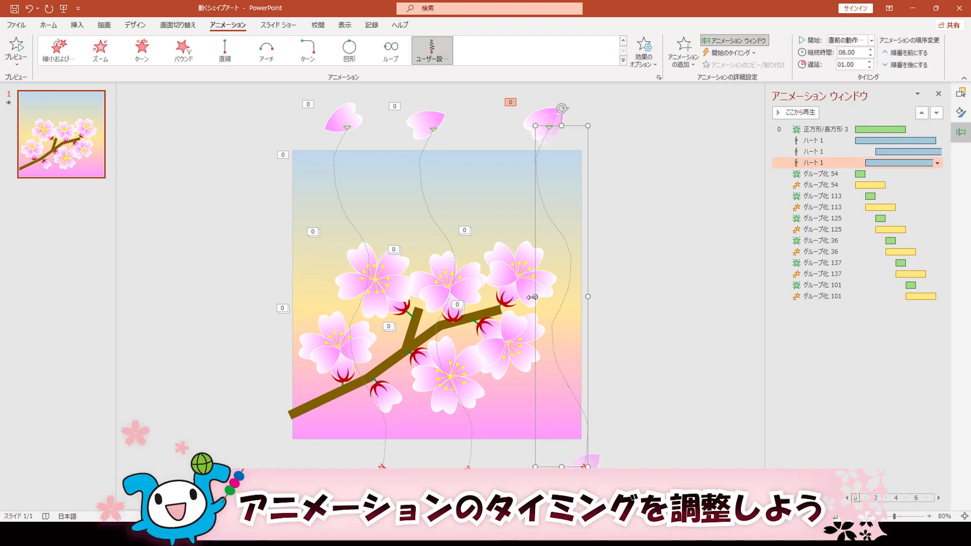
{"action": "left_click", "coordinate": [525, 304]}
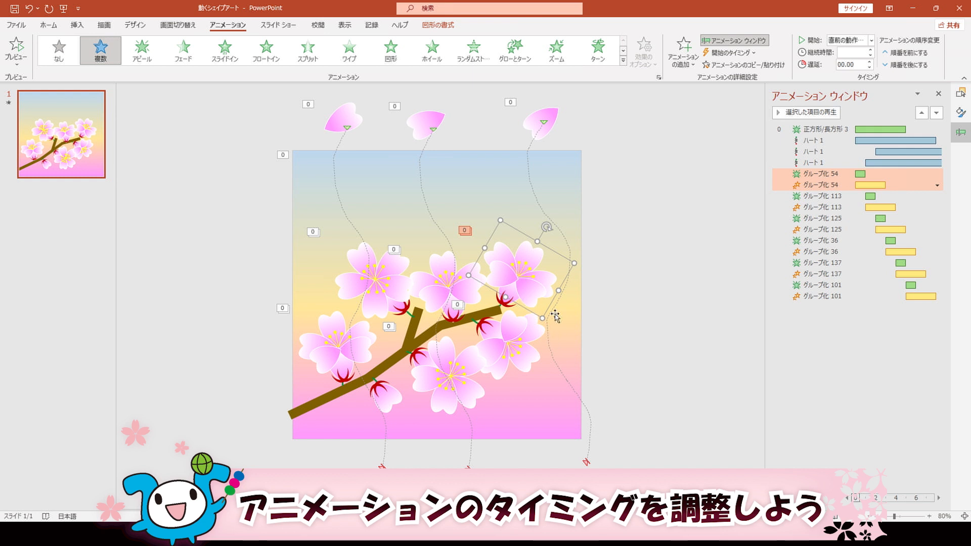
{"action": "left_click", "coordinate": [535, 195]}
{"action": "left_click_drag", "start_coordinate": [526, 292], "coordinate": [505, 291]}
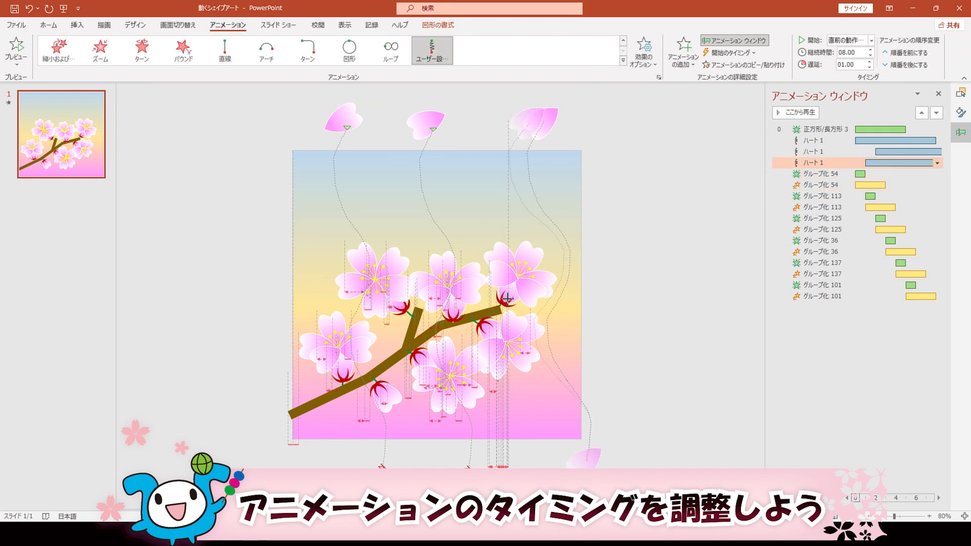
{"action": "left_click_drag", "start_coordinate": [585, 459], "coordinate": [577, 460]}
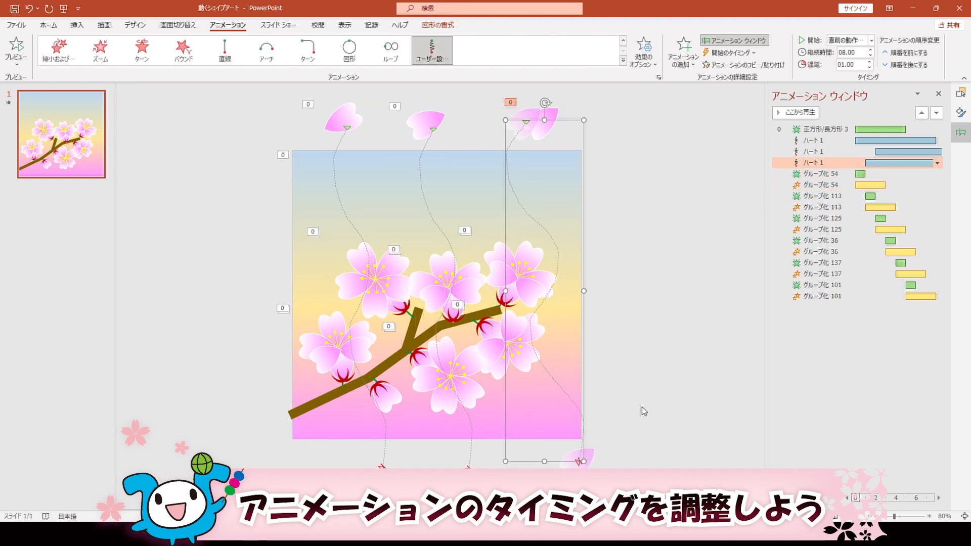
- Play all the slide's animations to check the blossom and falling petal timing
{"action": "left_click", "coordinate": [655, 196]}
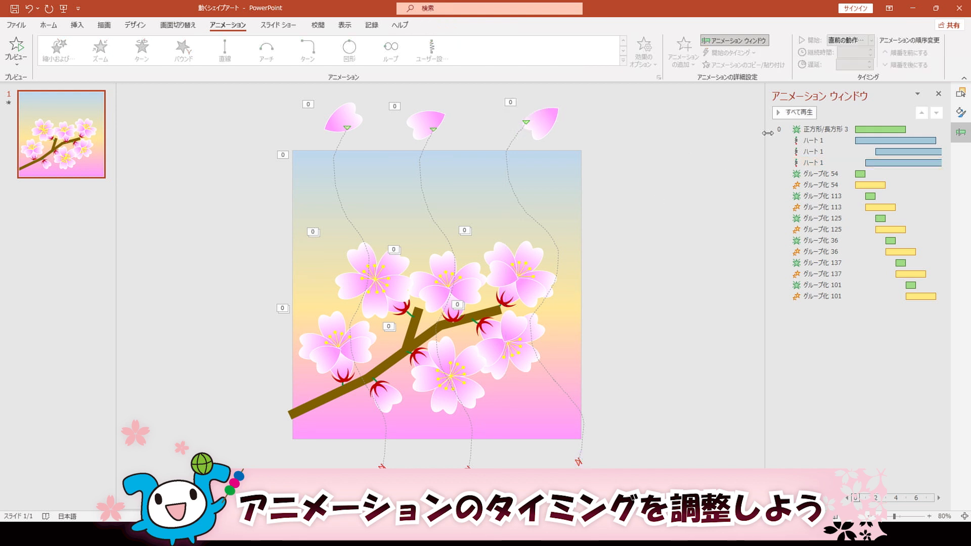
{"action": "left_click", "coordinate": [787, 113]}
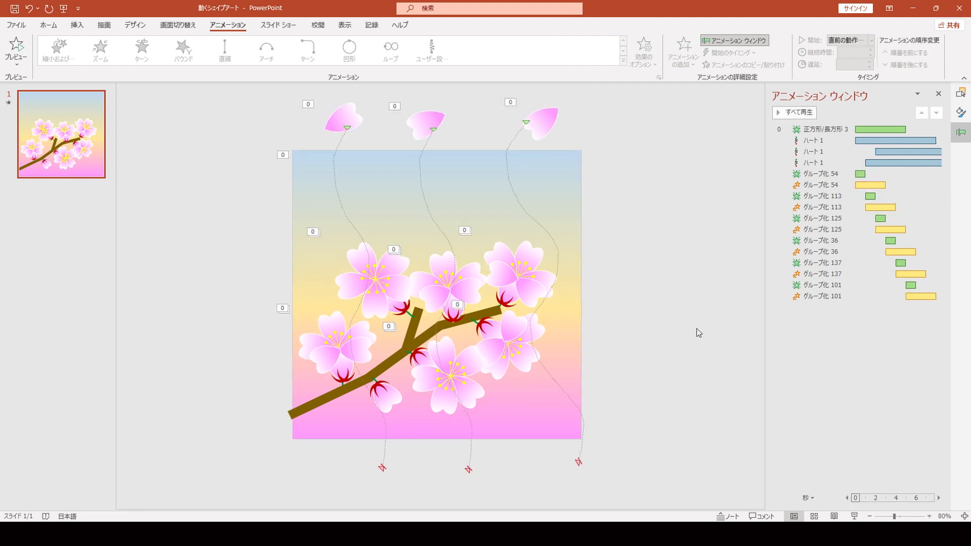
- Set the slide's automatic advance time to 13 seconds
{"action": "left_click", "coordinate": [177, 25]}
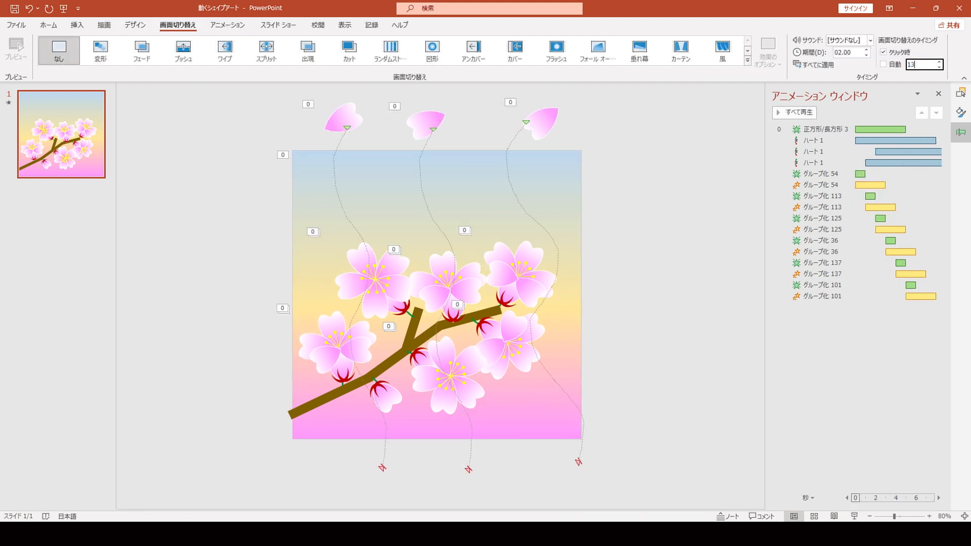